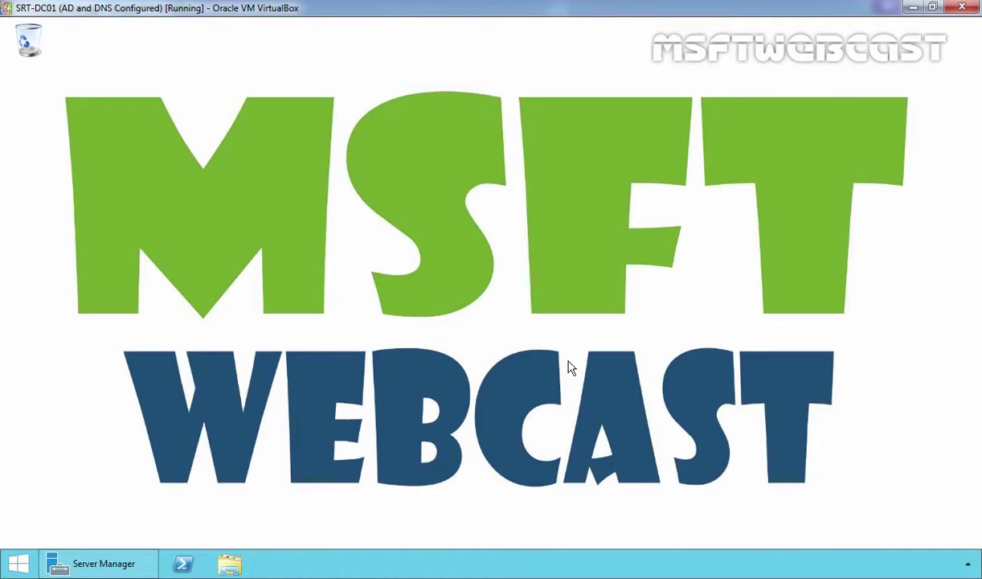
Launch Active Directory Users and Computers from Server Manager and expand mylab.local
click(119, 567)
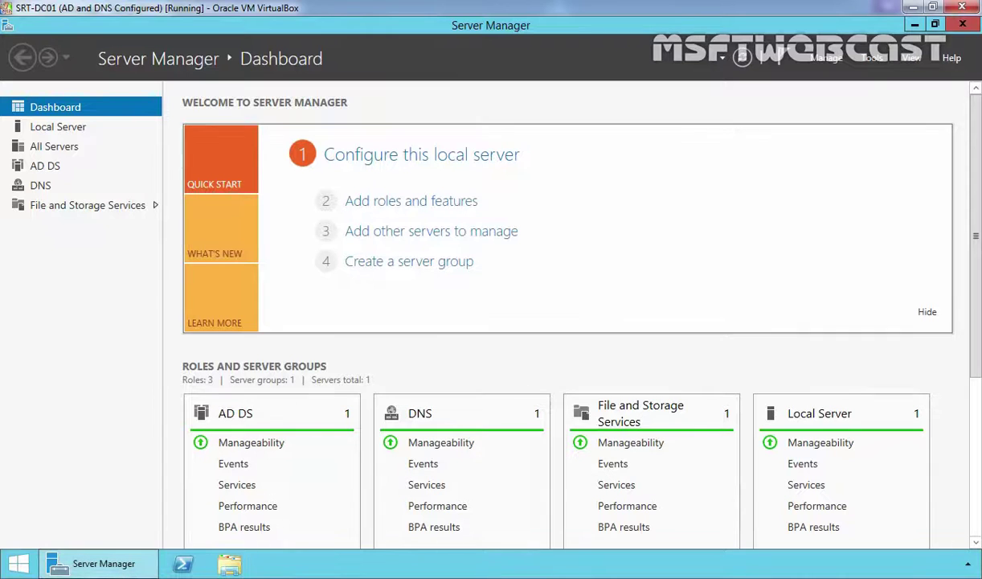
click(870, 60)
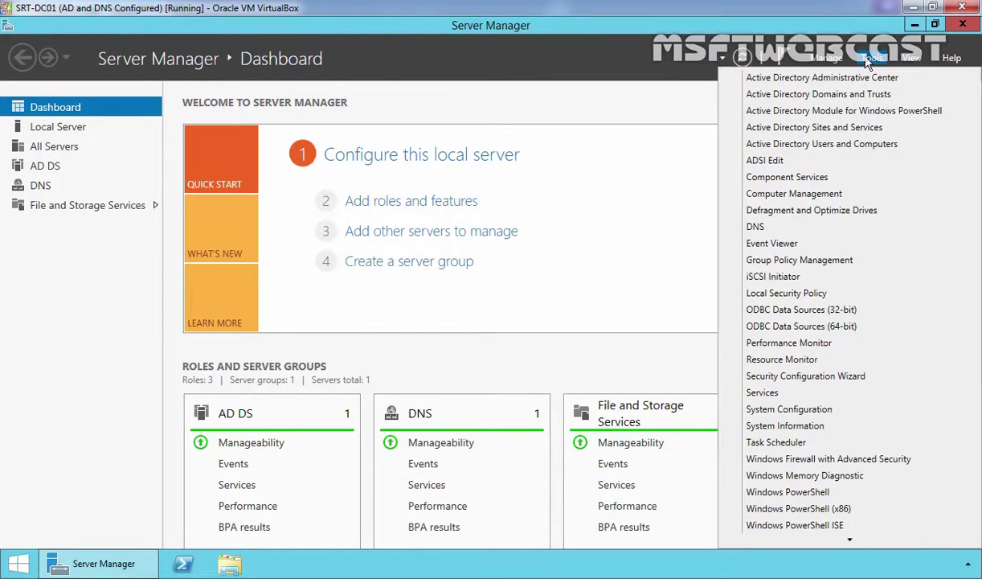
click(814, 144)
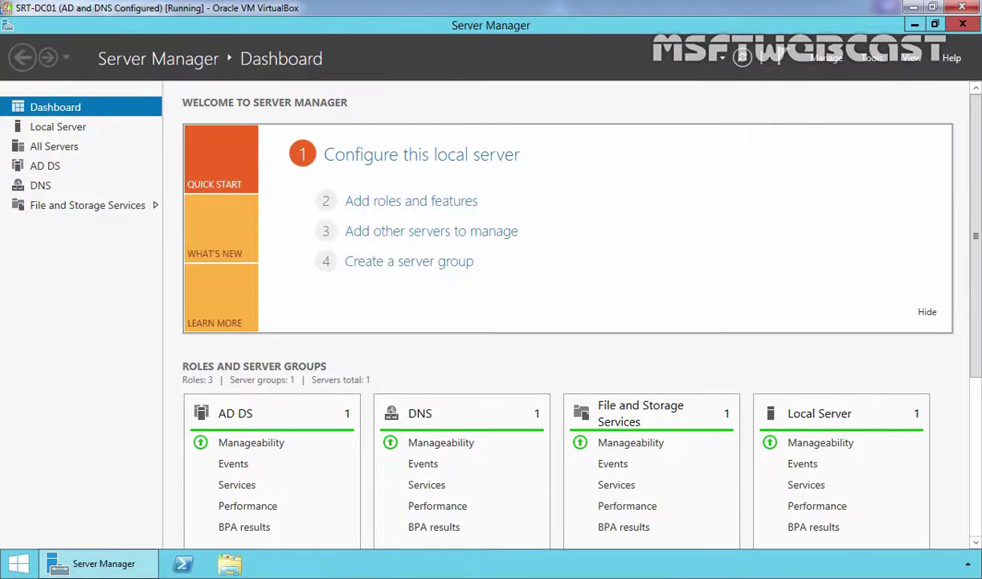
double_click(121, 180)
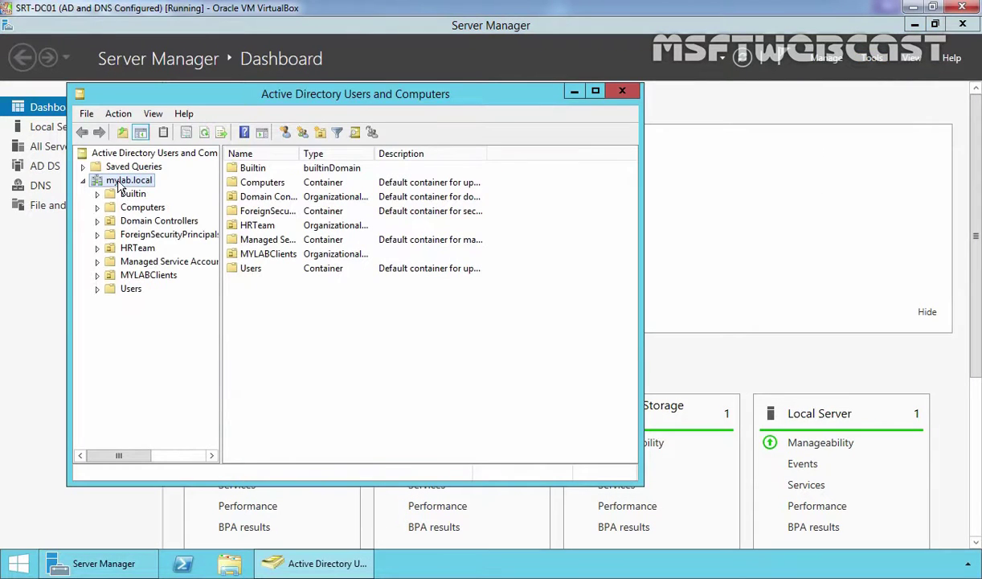
Check the HRUsers security group in HRTeam, then show computer SRT-CLI02 in MYLABClients
click(135, 274)
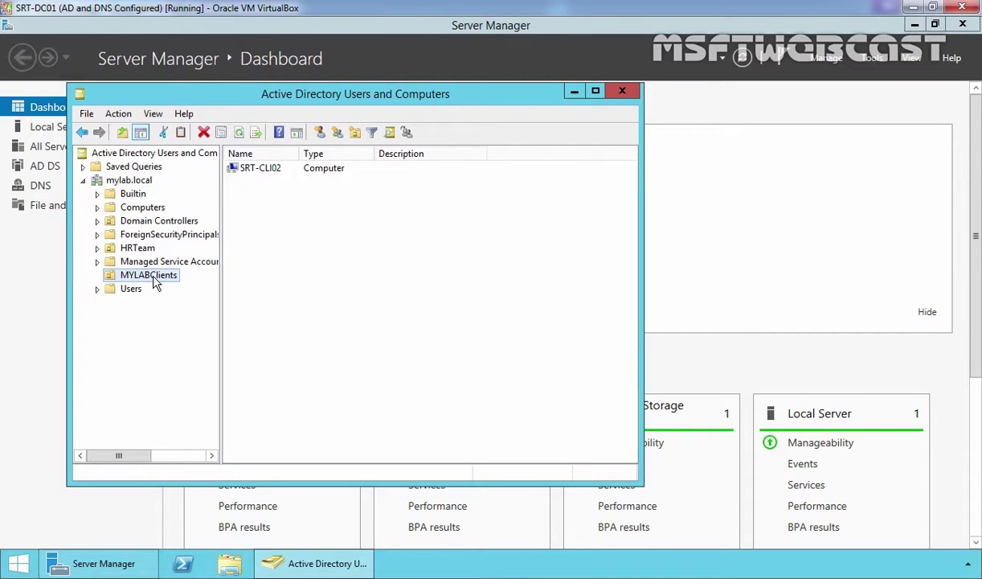
click(135, 251)
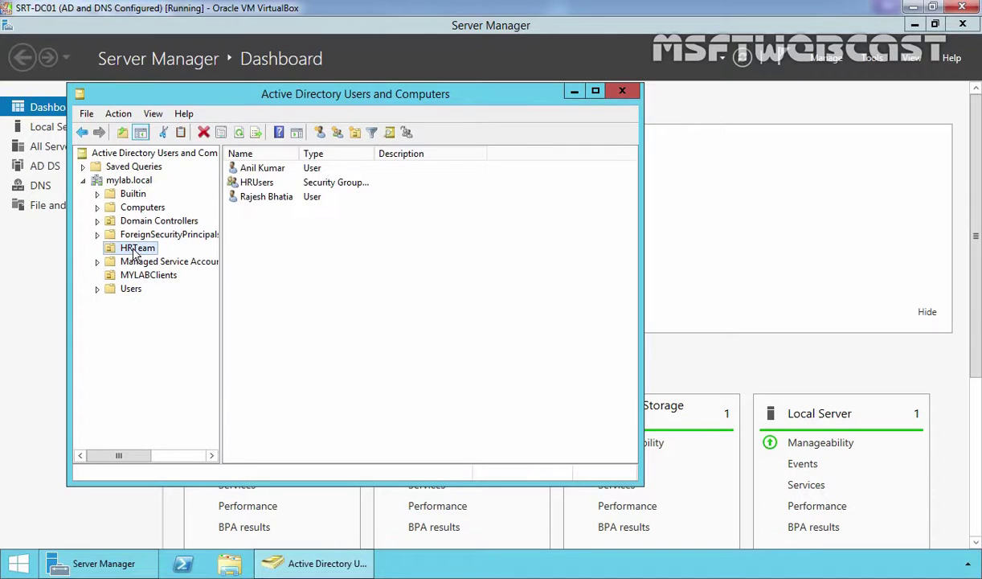
drag(331, 228, 254, 163)
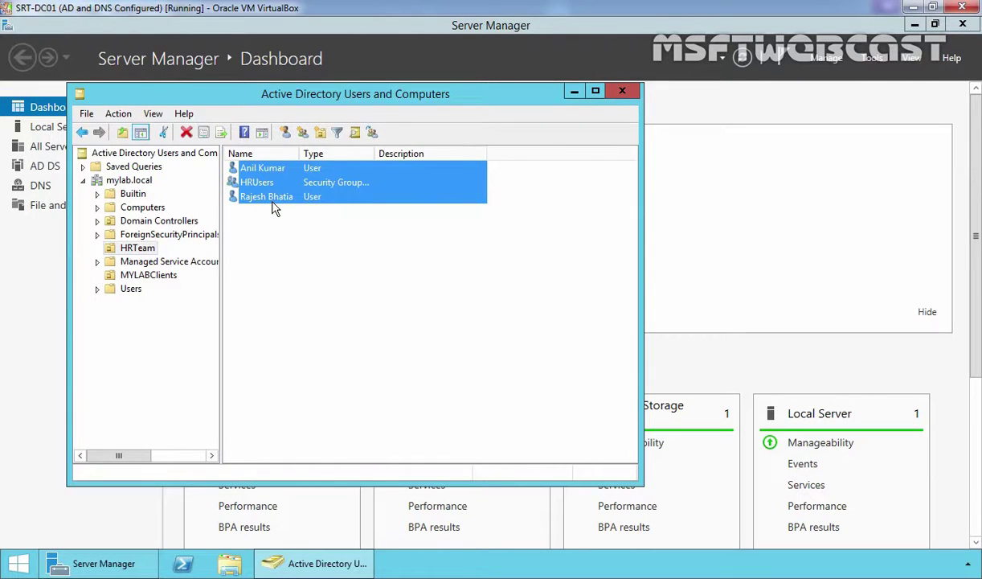
click(252, 184)
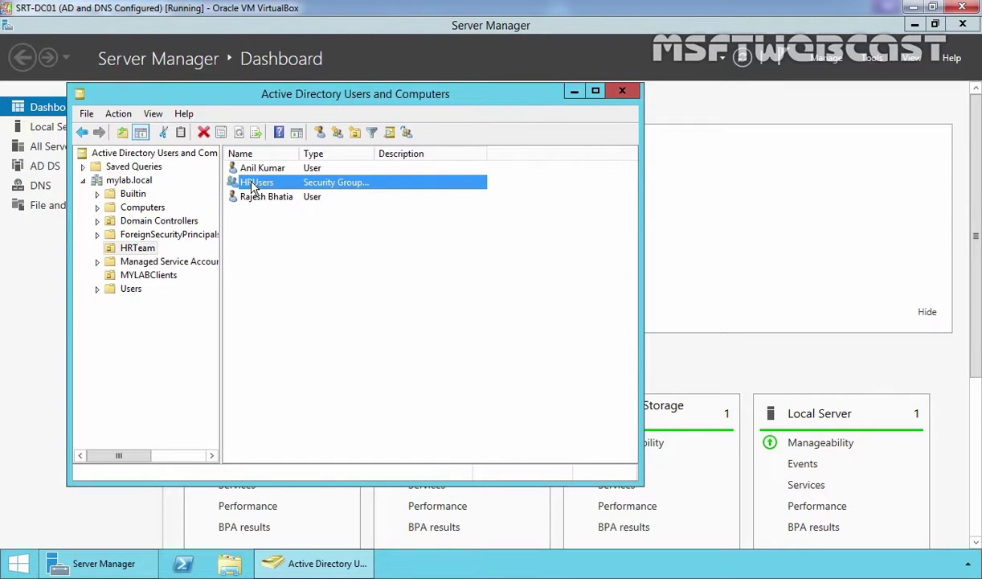
click(133, 276)
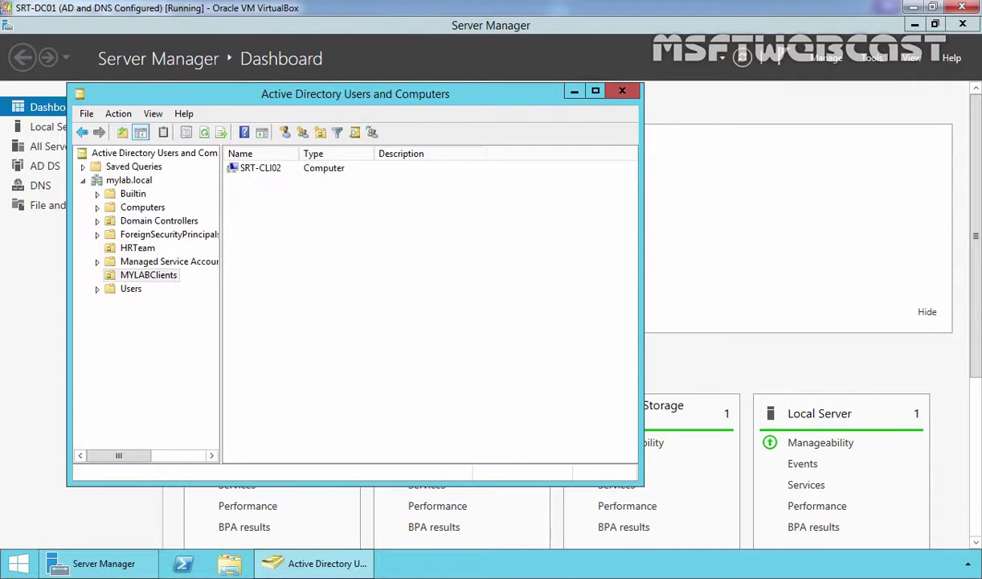
Open Group Policy Management full screen and expand mylab.local down to the MYLABClients OU
click(574, 95)
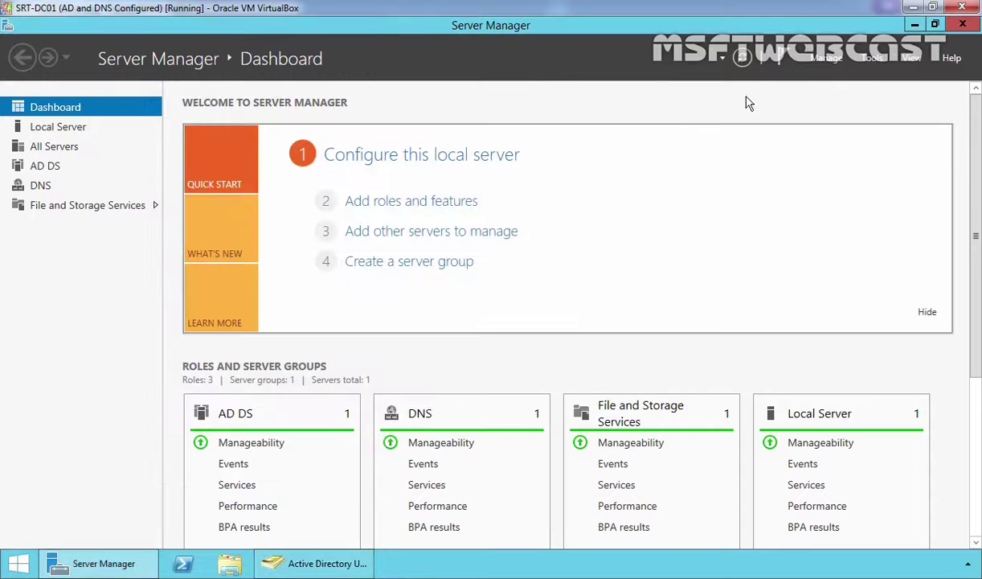
click(872, 58)
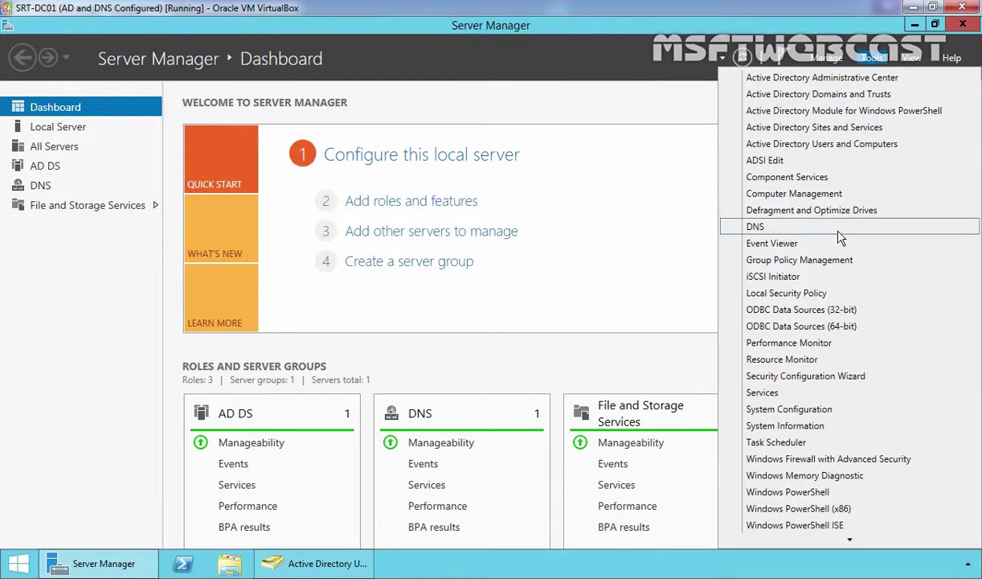
click(840, 268)
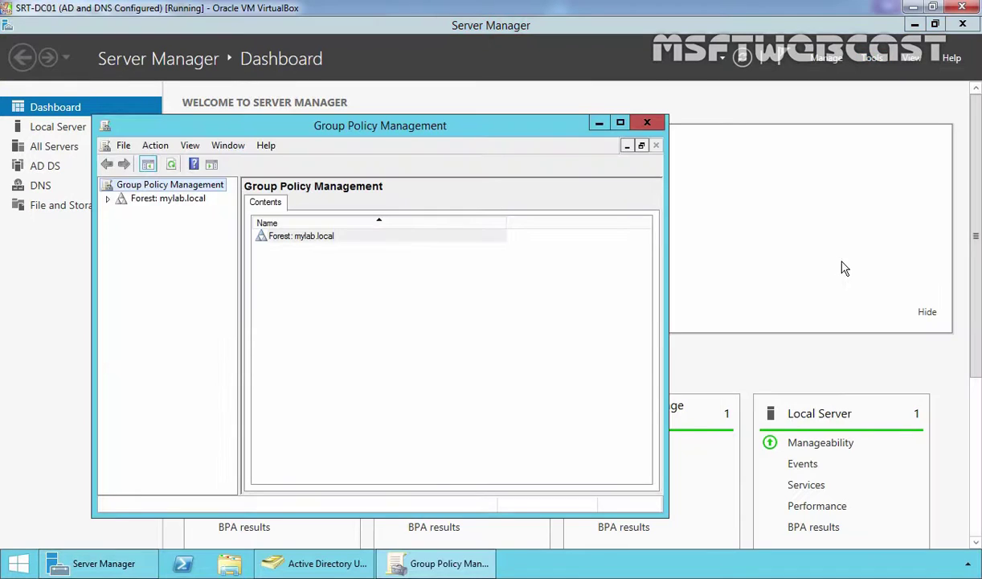
double_click(390, 129)
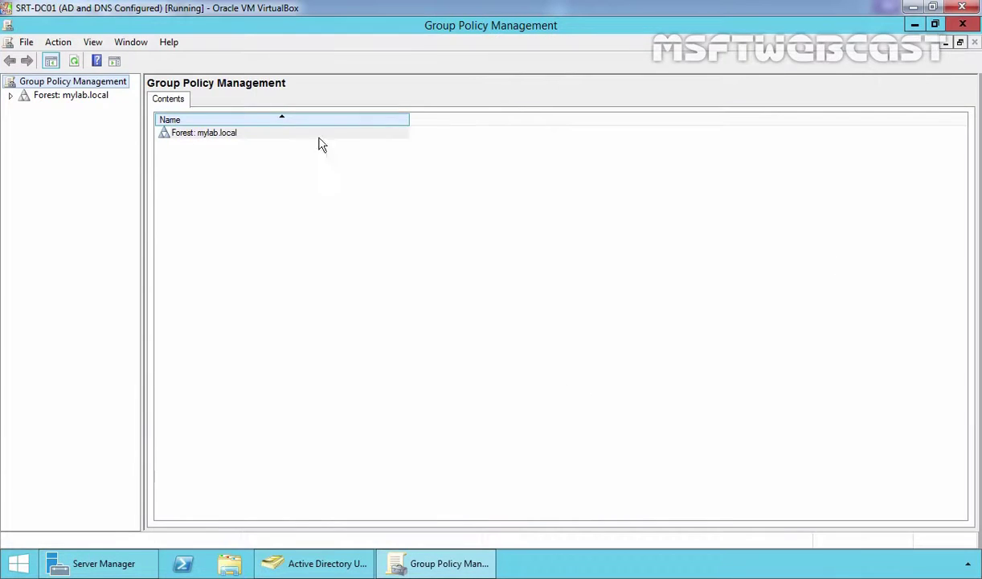
double_click(72, 97)
double_click(69, 109)
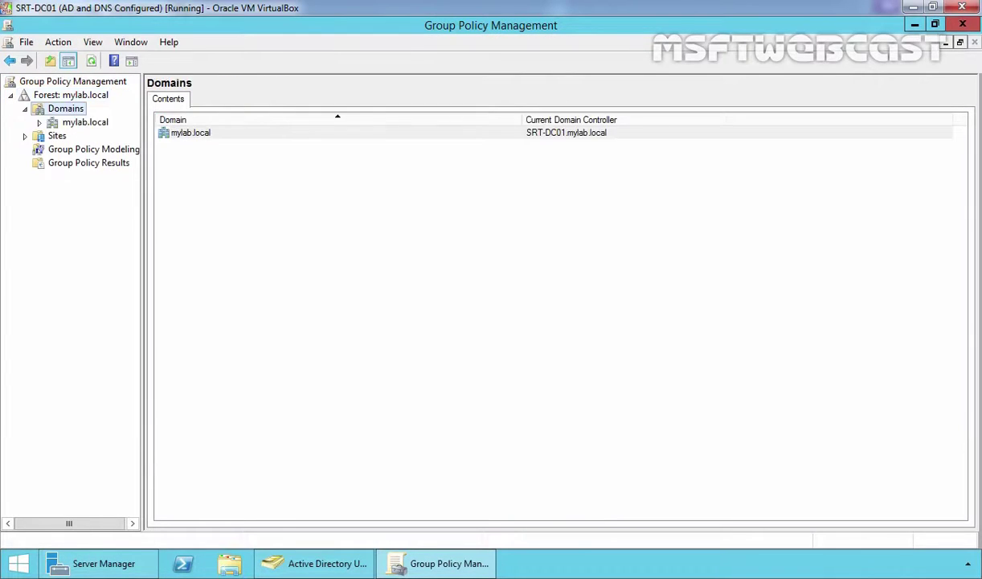
double_click(84, 123)
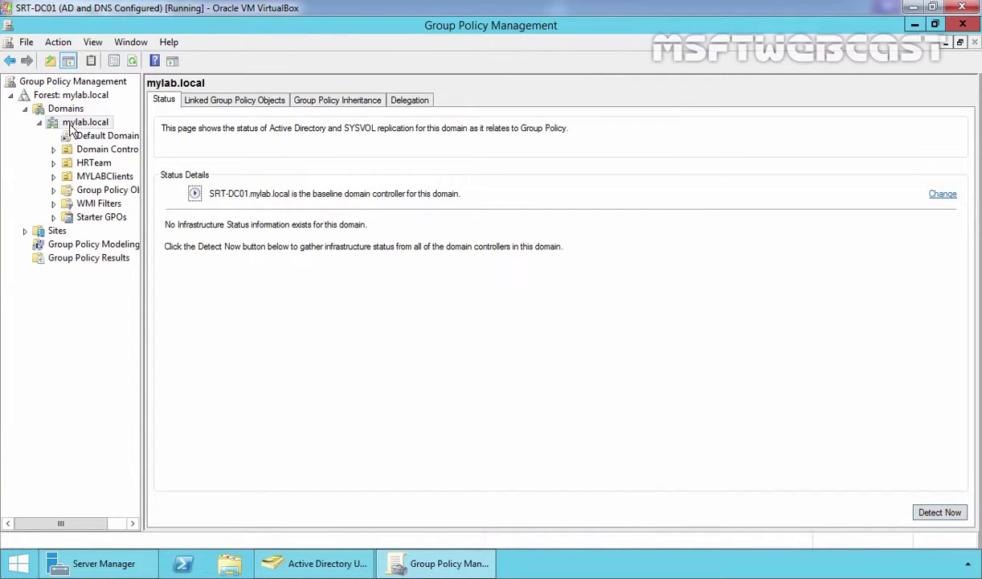
click(100, 178)
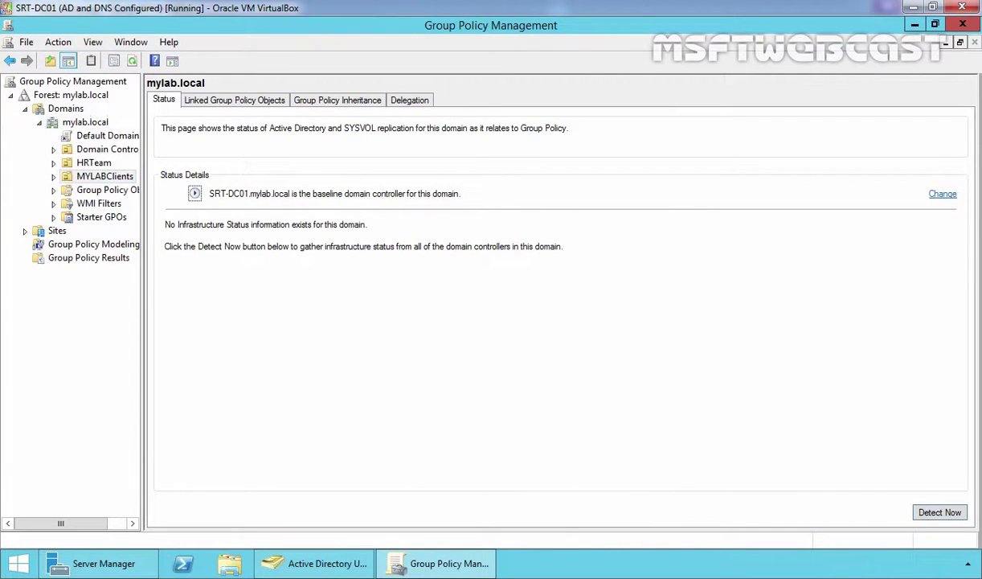
Create a GPO named 'Allow Non Admin User to Control Service' linked to MYLABClients
right_click(102, 176)
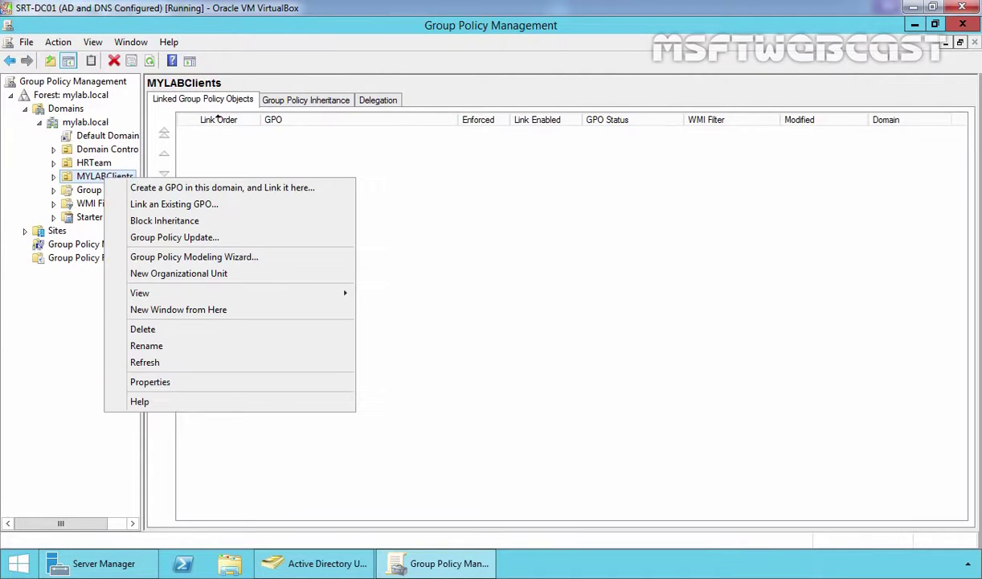
click(121, 189)
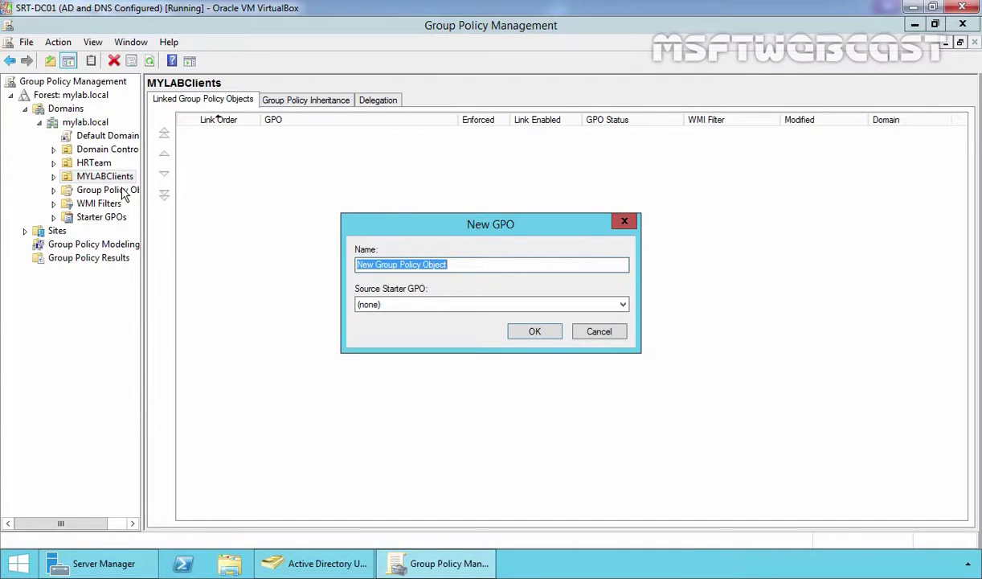
text(Allow Non Admin User to Control Service)
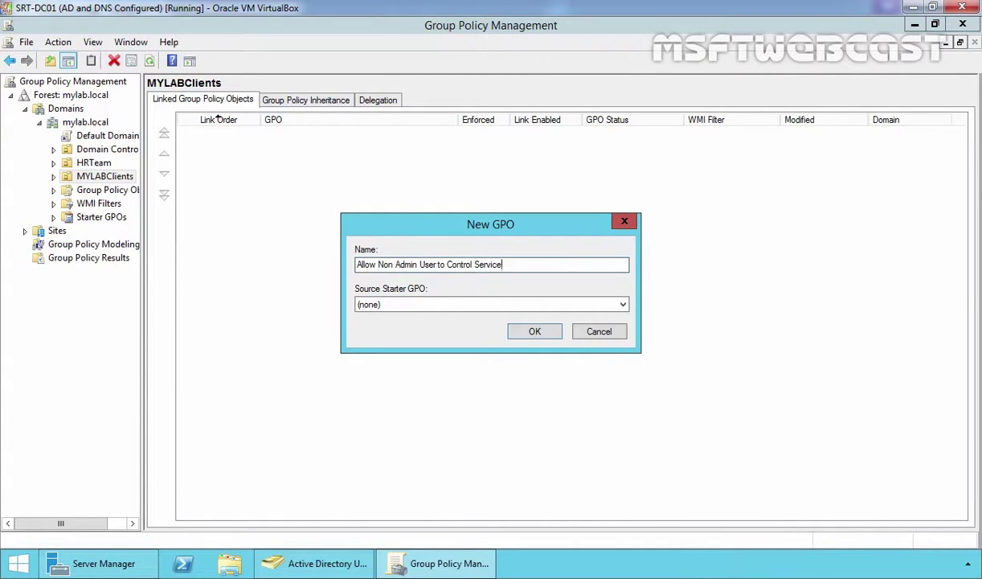
click(532, 334)
Open the new 'Allow Non Admin User to Control Service' GPO under MYLABClients for editing
double_click(99, 176)
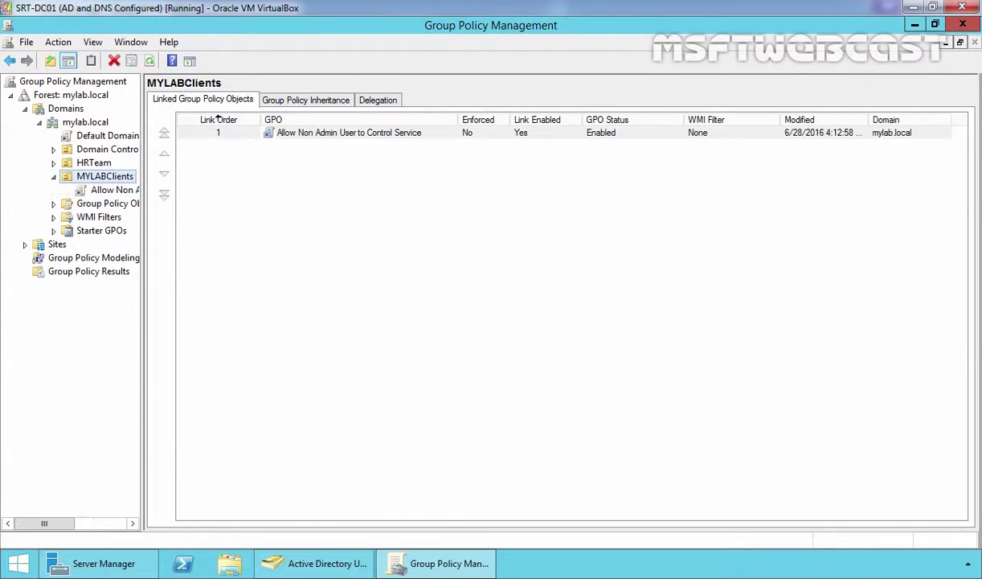
click(103, 193)
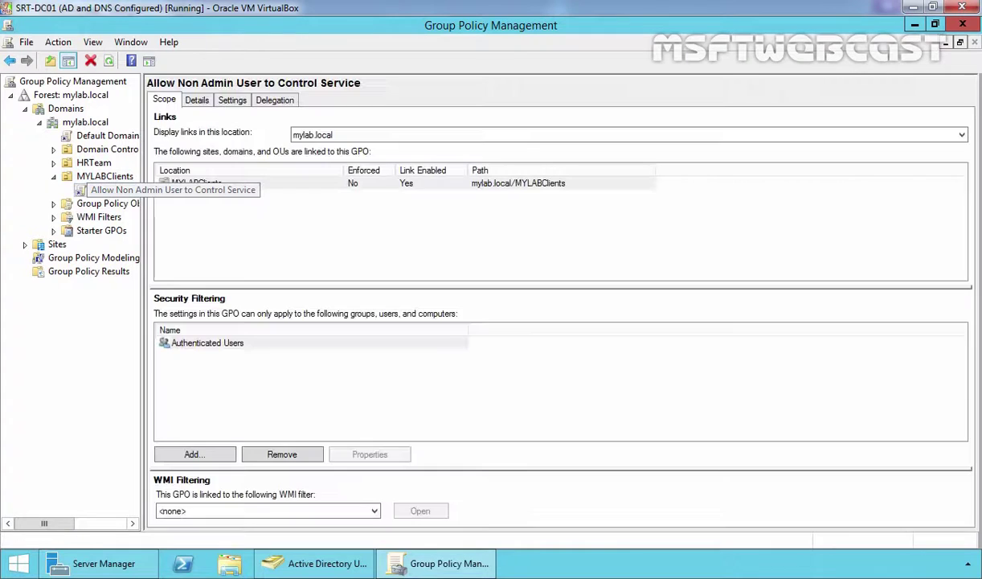
right_click(102, 193)
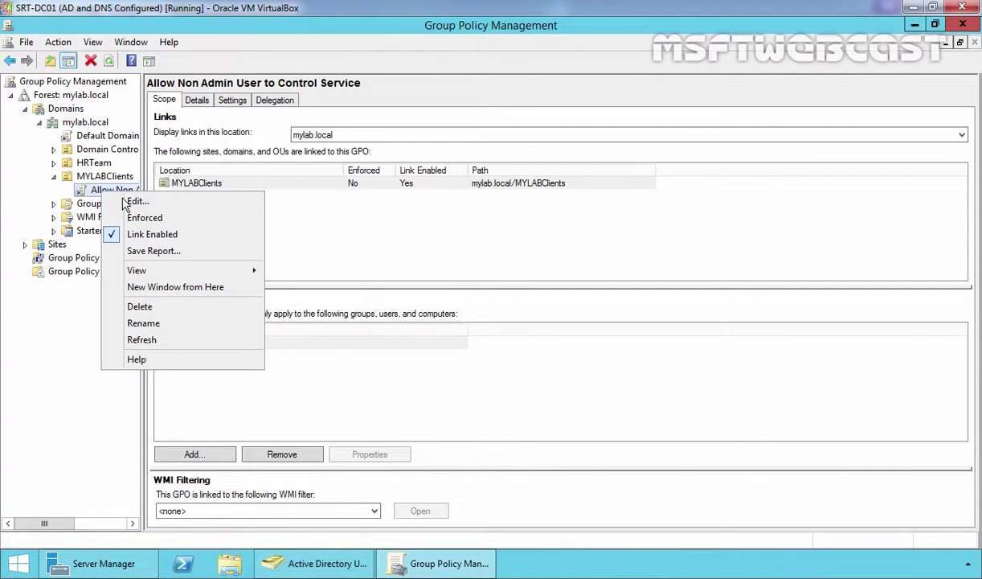
click(136, 202)
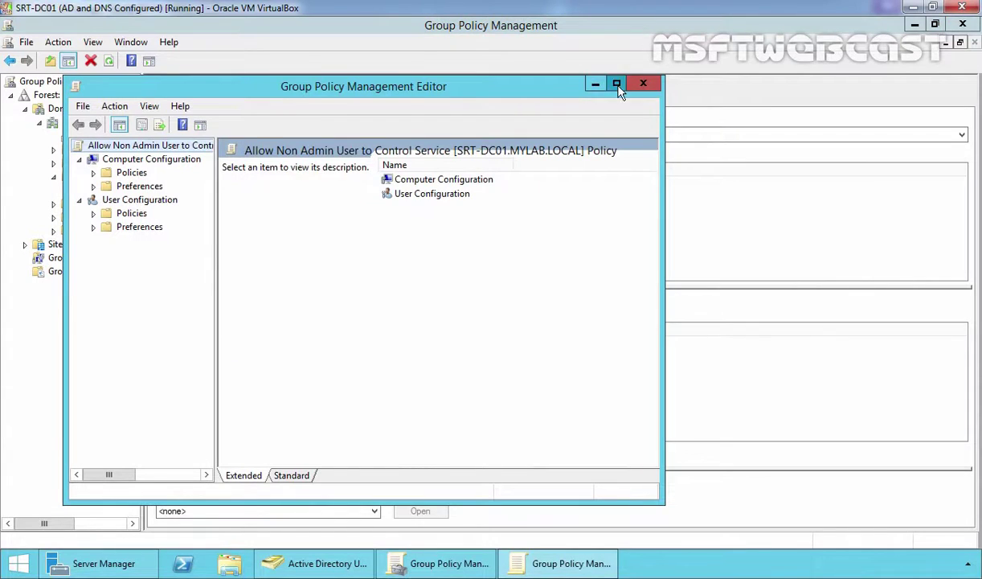
In the maximized editor, go to Computer Configuration Security Settings > System Services and select Print Spooler
click(617, 83)
click(77, 95)
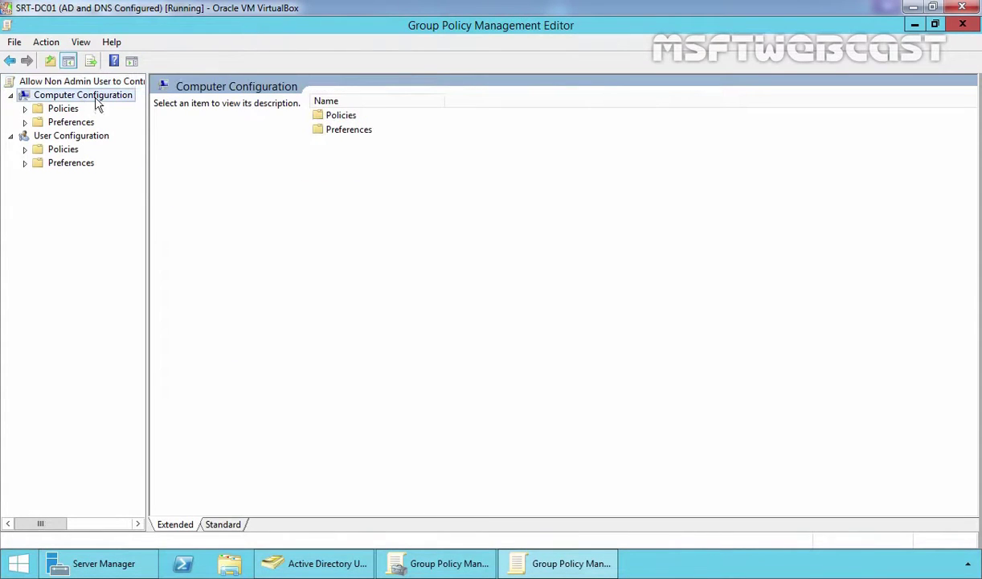
double_click(61, 110)
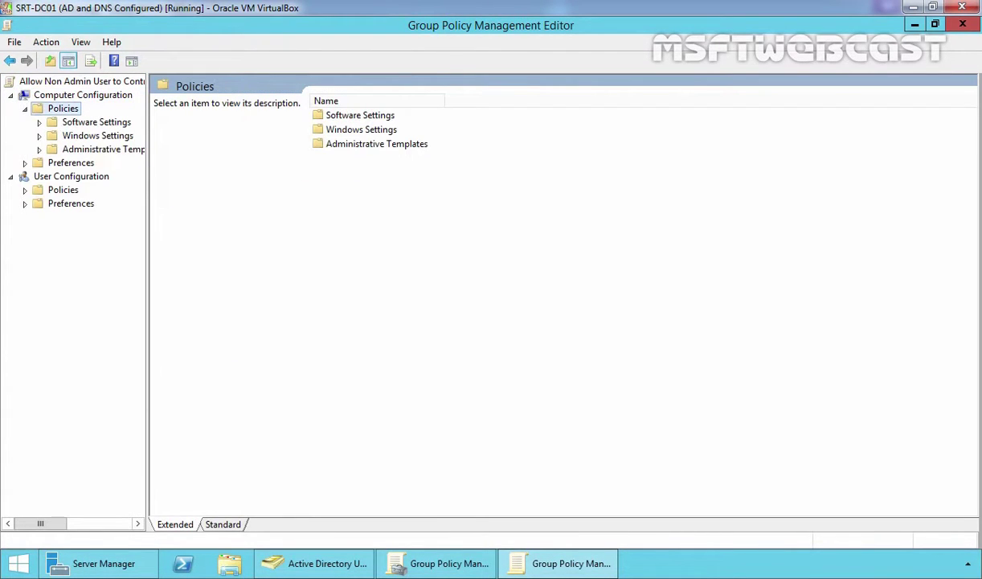
click(88, 135)
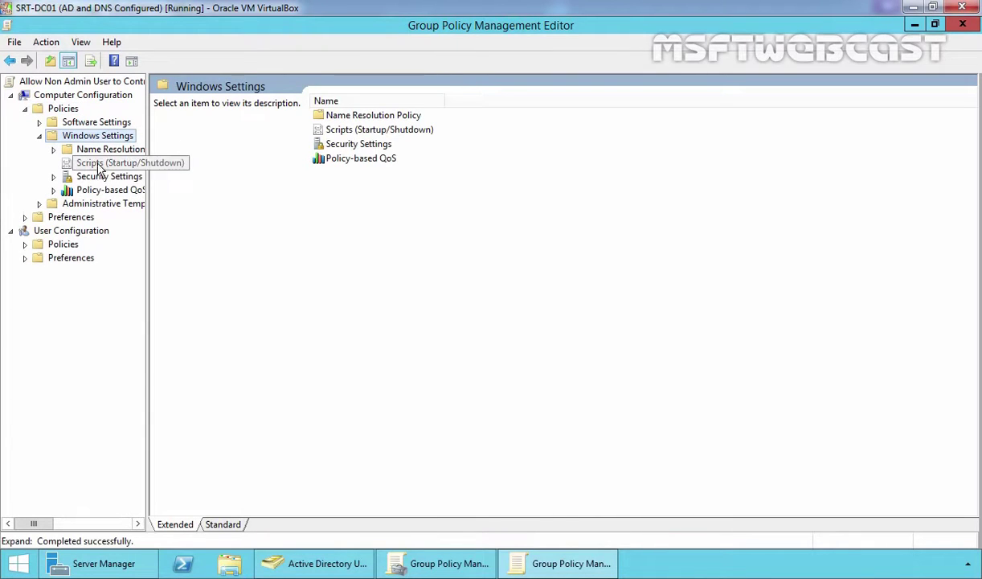
double_click(106, 176)
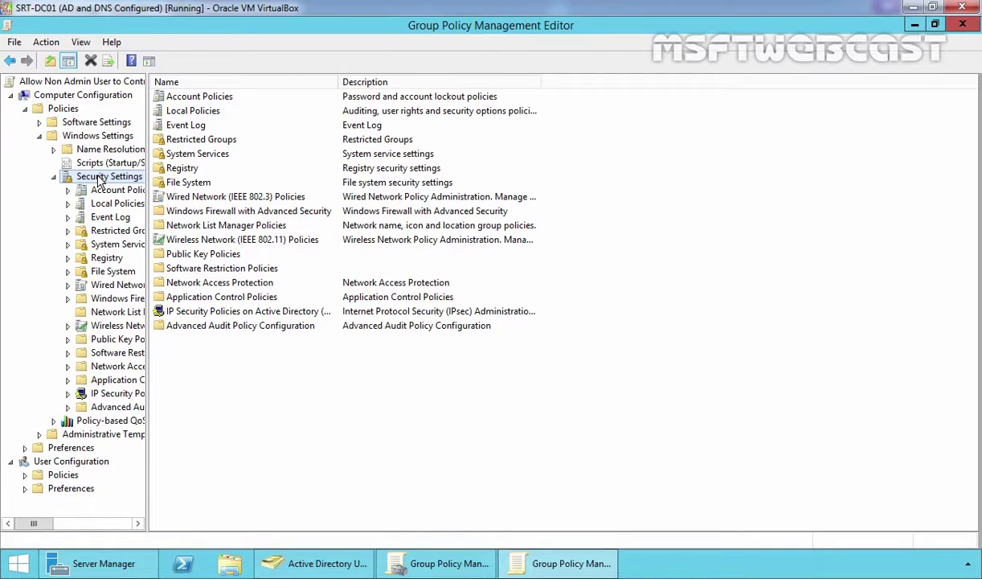
click(115, 244)
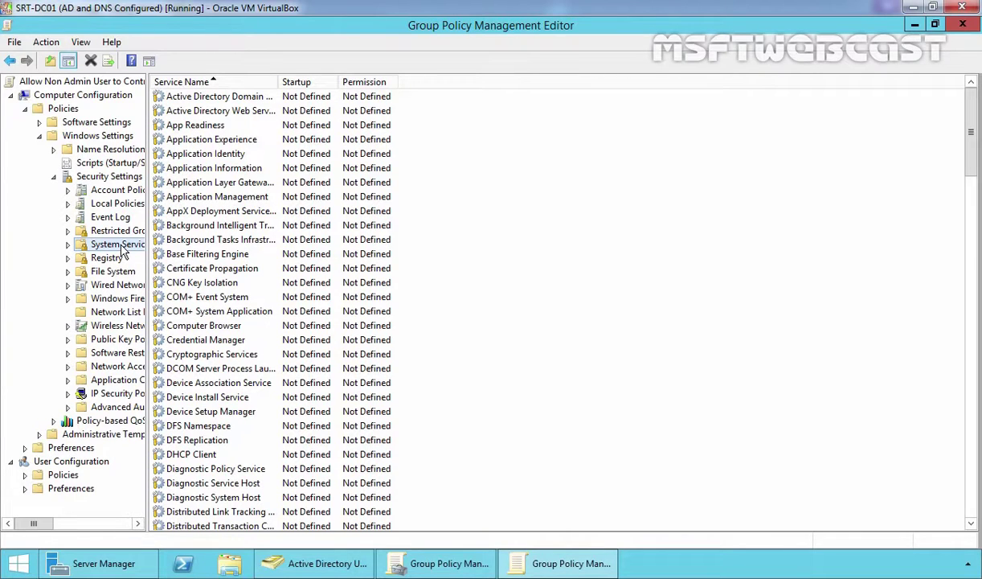
drag(971, 177, 979, 344)
click(197, 353)
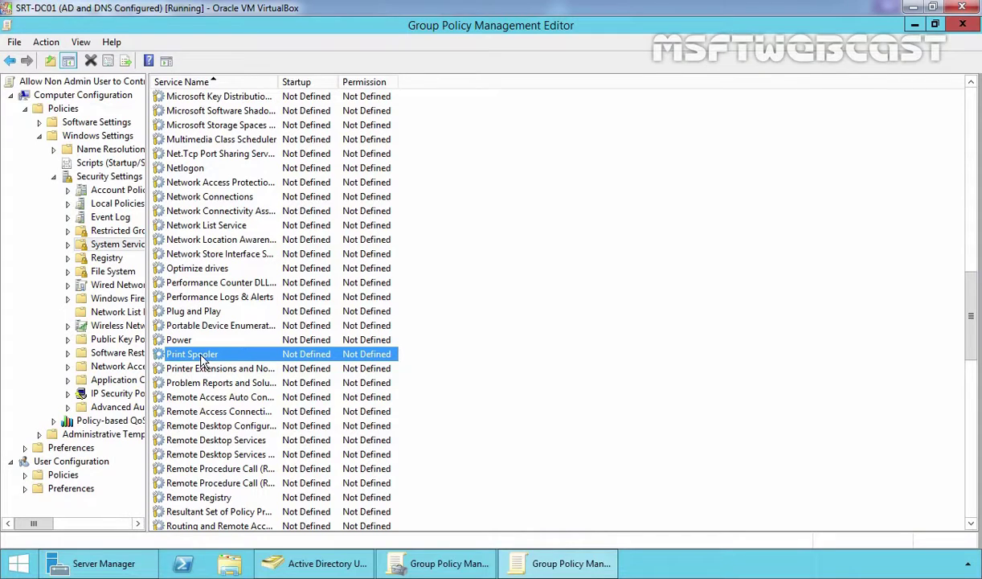
Define the Print Spooler policy setting with Automatic startup mode
double_click(199, 355)
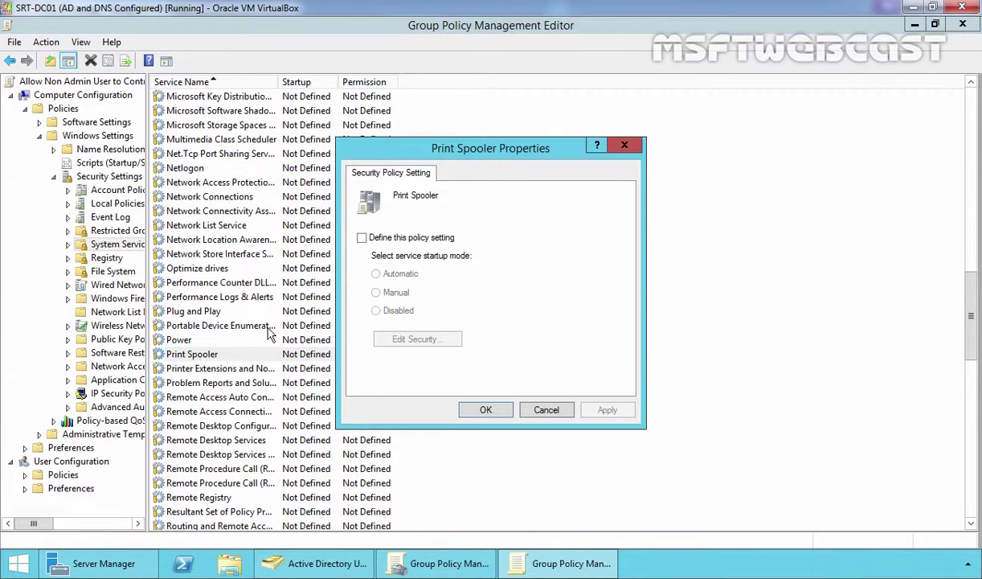
click(362, 238)
click(361, 238)
click(376, 275)
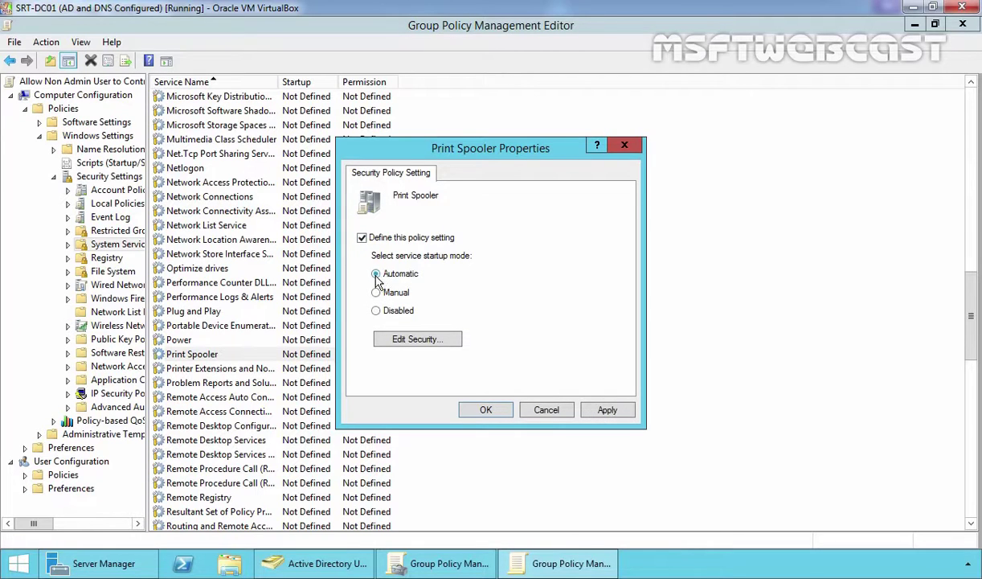
Add HRUsers to Print Spooler's security, allowing Read and Start, stop and pause
click(415, 341)
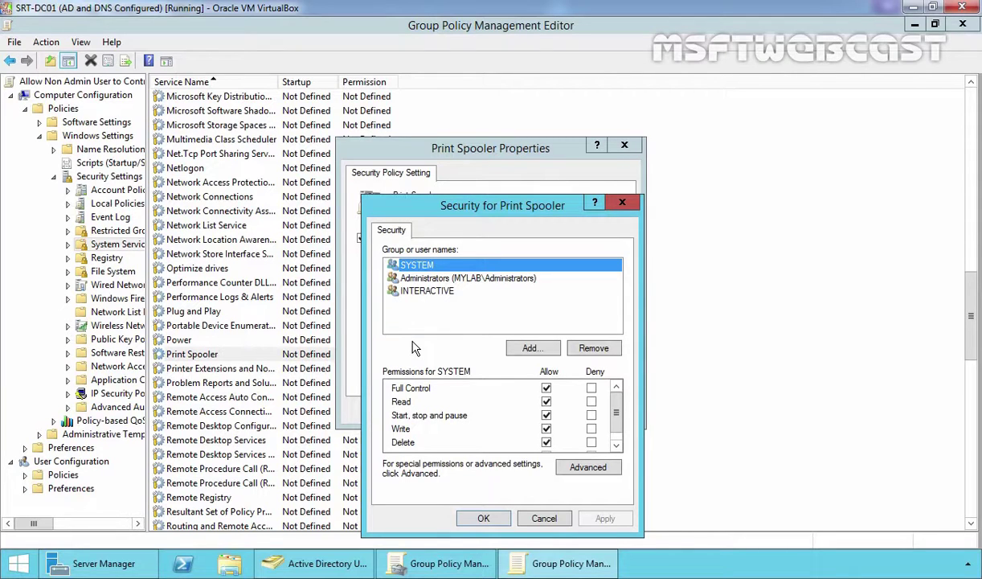
click(530, 348)
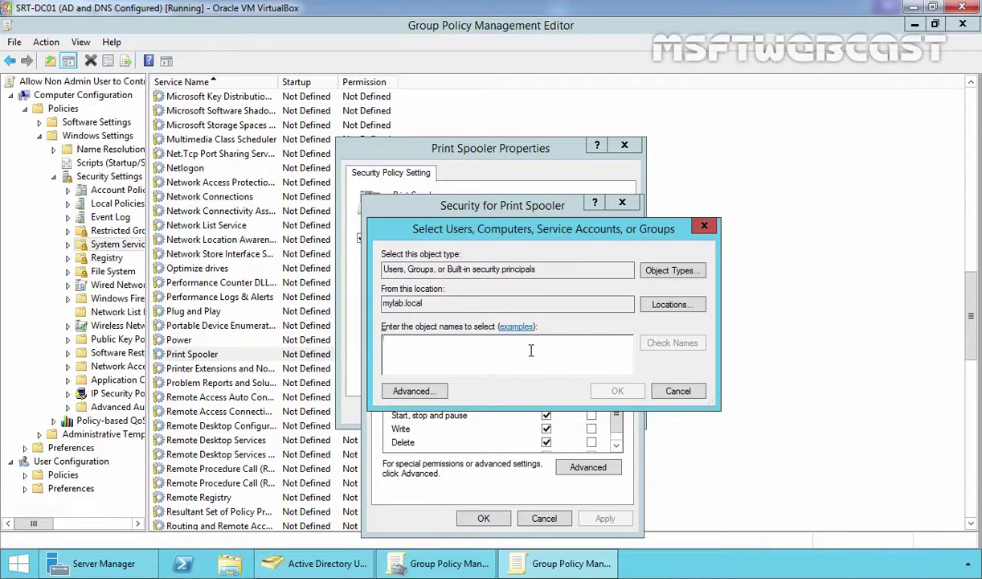
text(hruser)
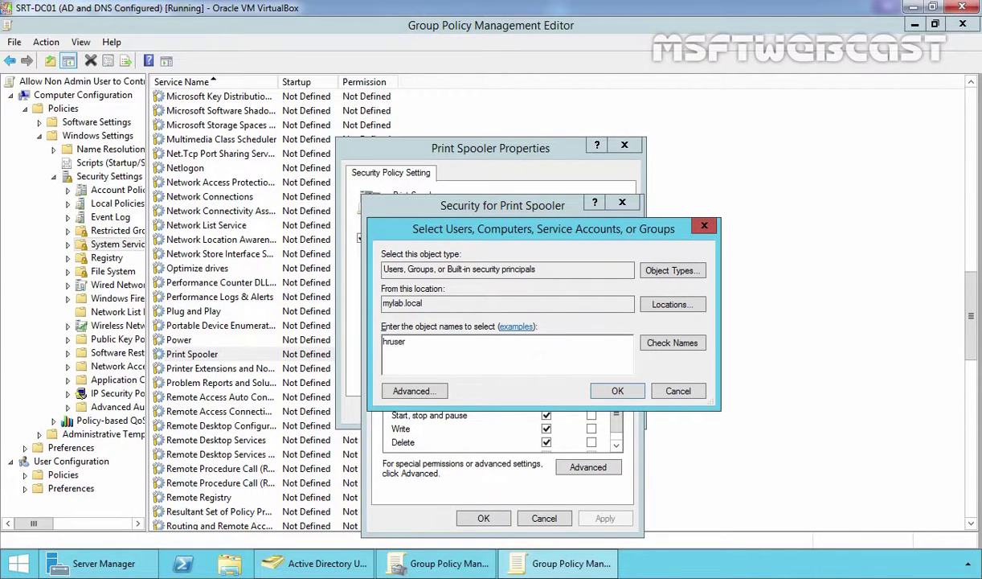
click(679, 344)
click(617, 391)
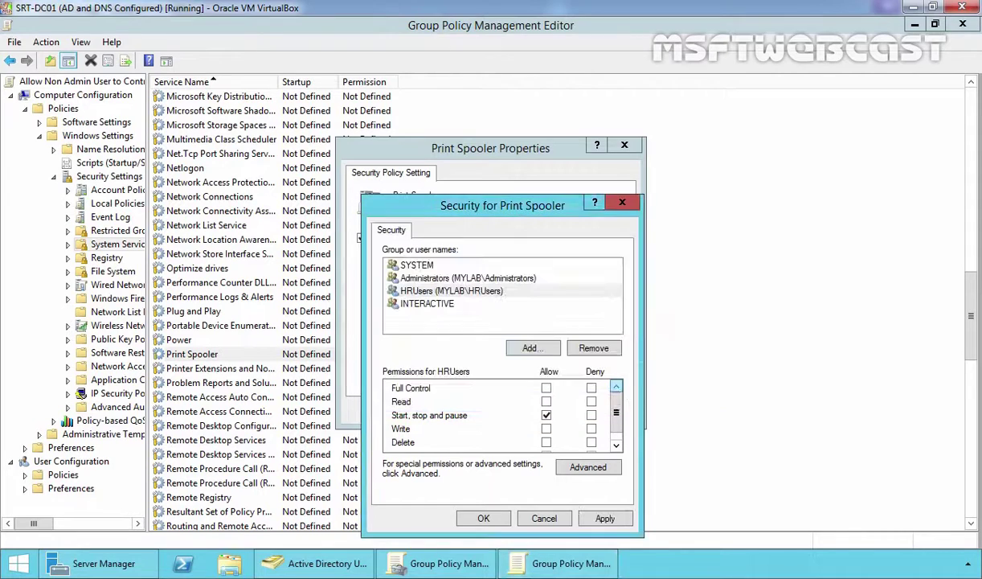
click(425, 296)
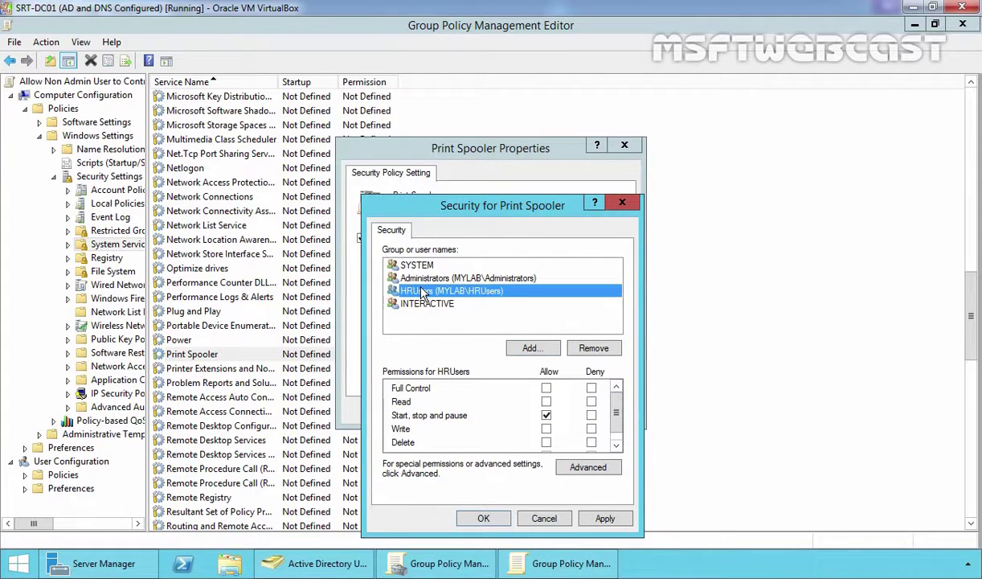
click(546, 401)
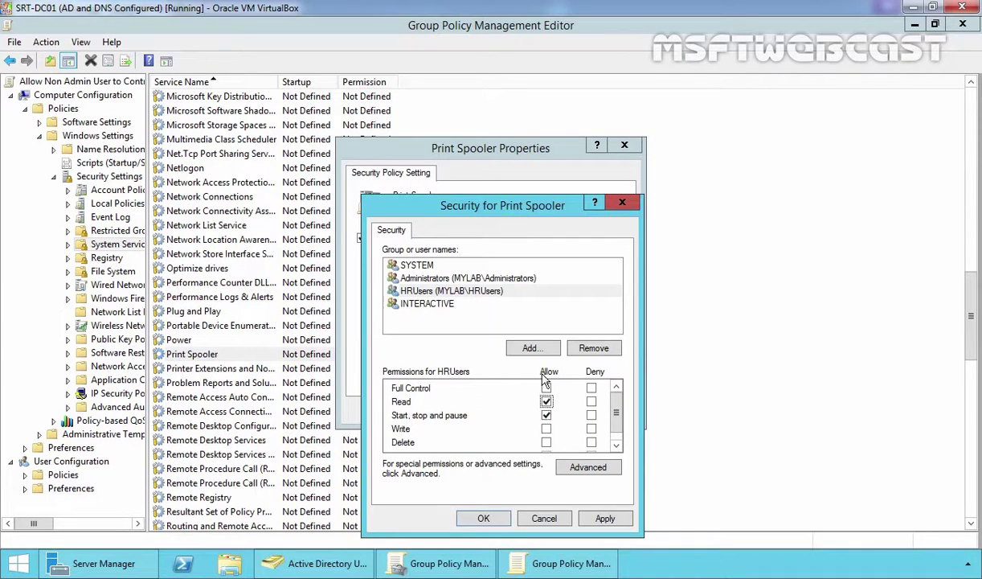
click(606, 519)
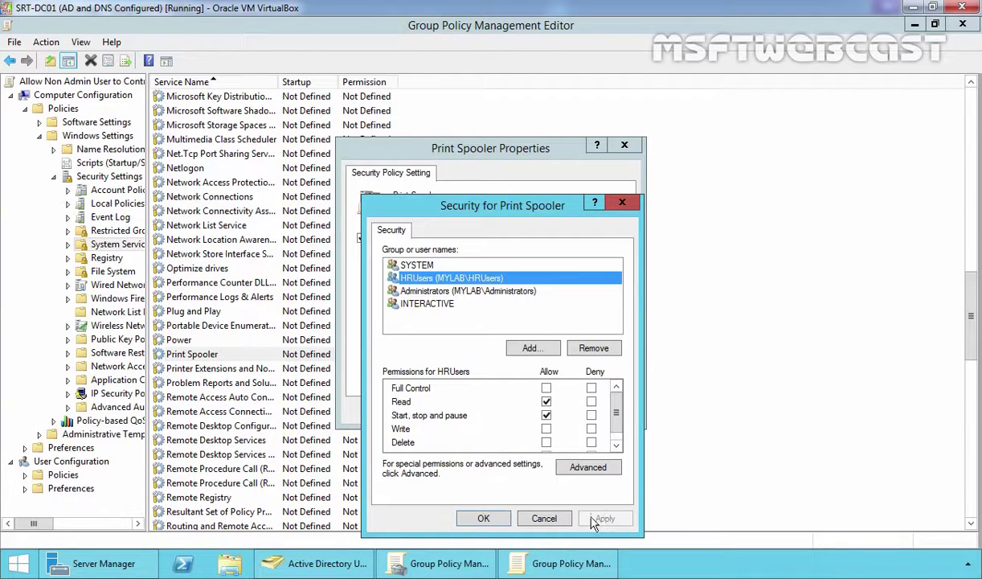
click(483, 518)
Accept the warning, apply the Automatic Print Spooler policy, and close both policy consoles
click(563, 372)
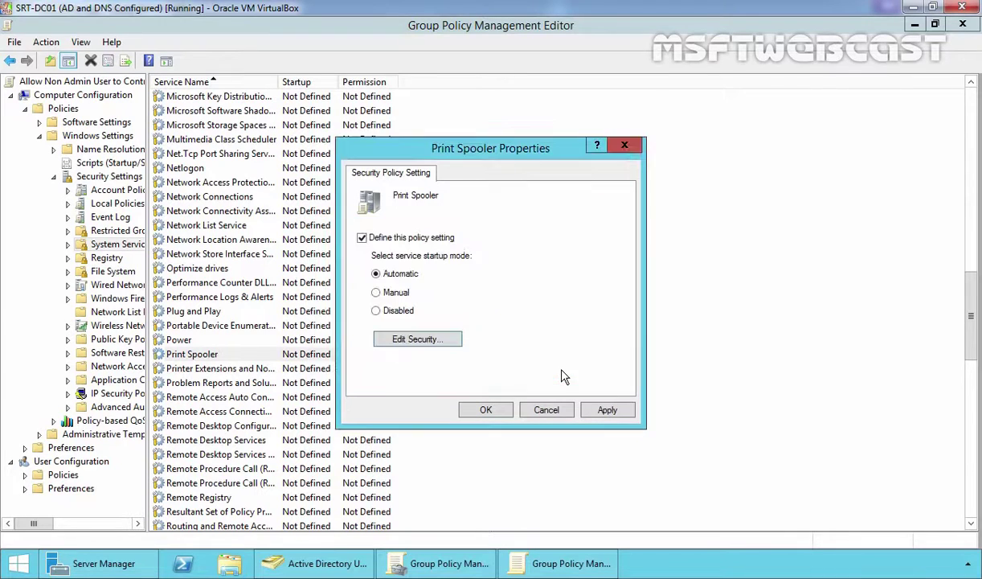
click(607, 410)
click(495, 411)
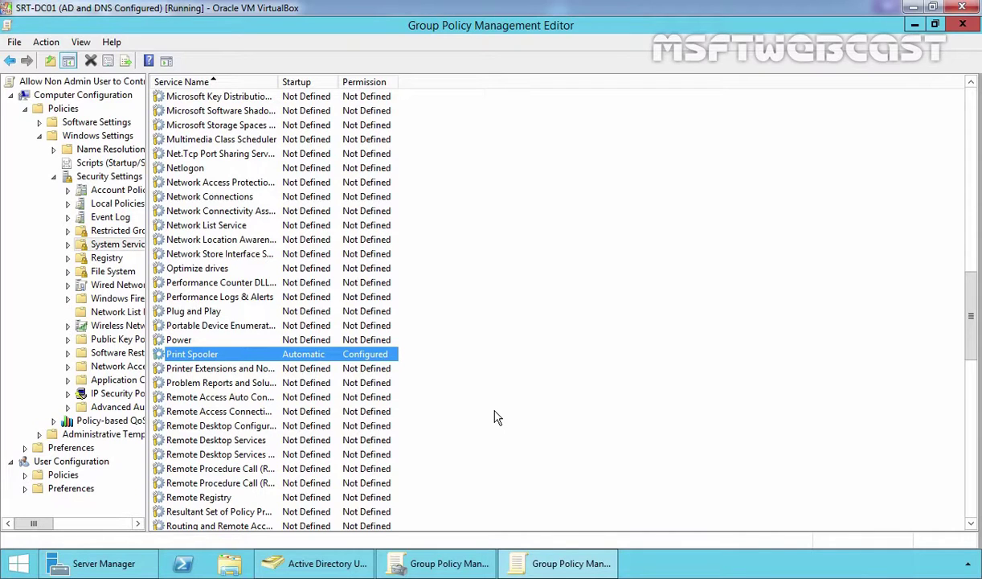
click(964, 25)
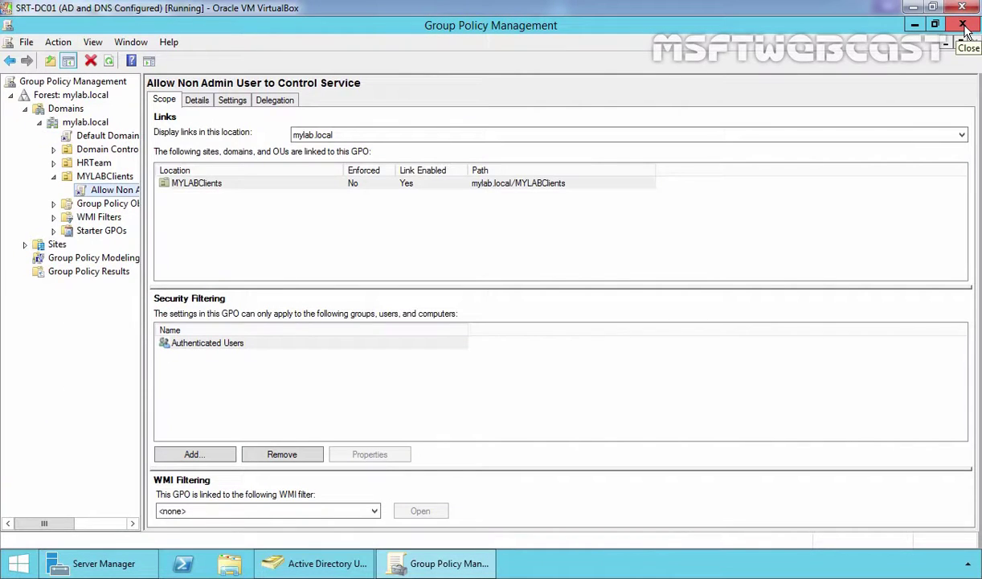
click(963, 25)
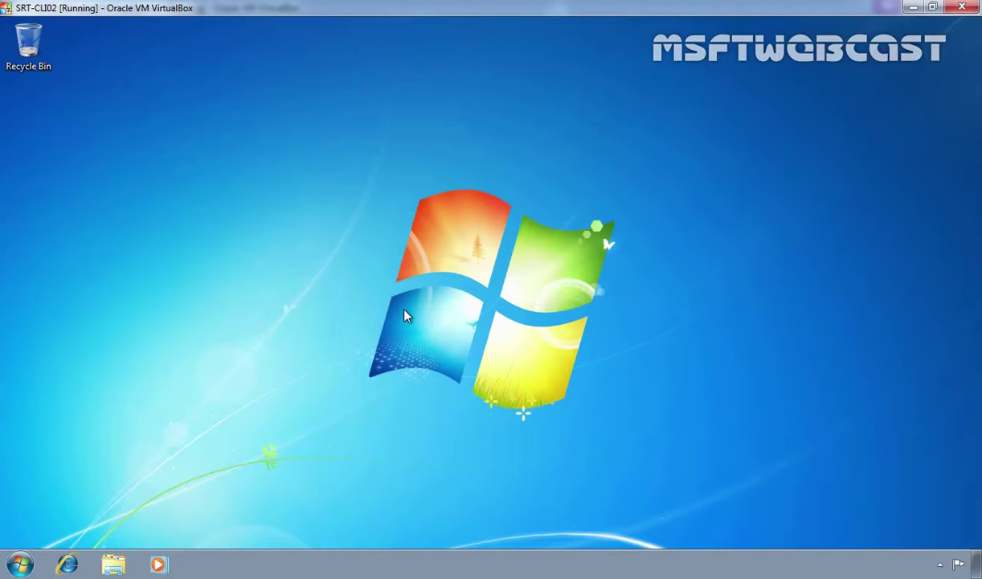
Open Services on the client and confirm Print Spooler's Start, Stop and Restart are greyed out
key(super)
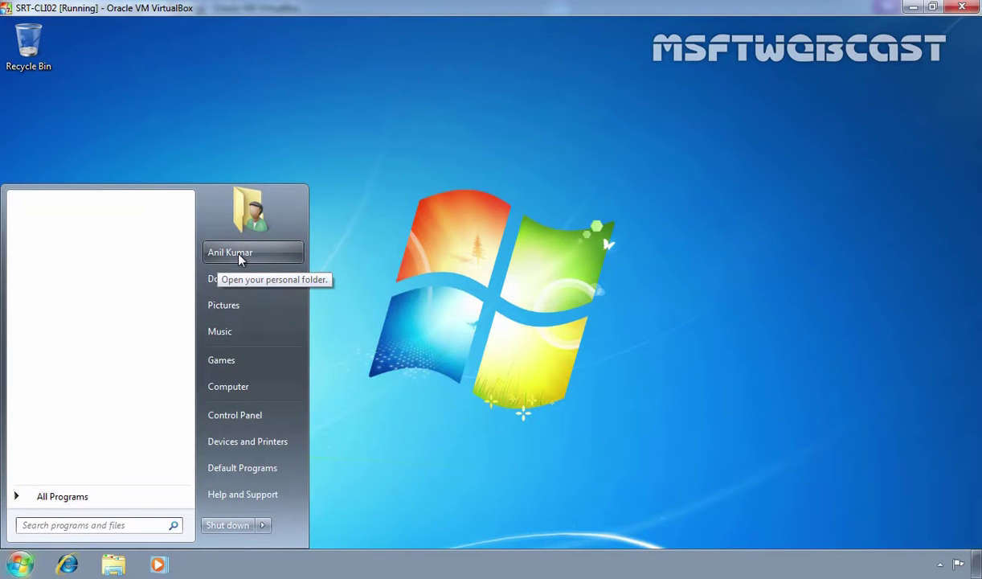
text(se)
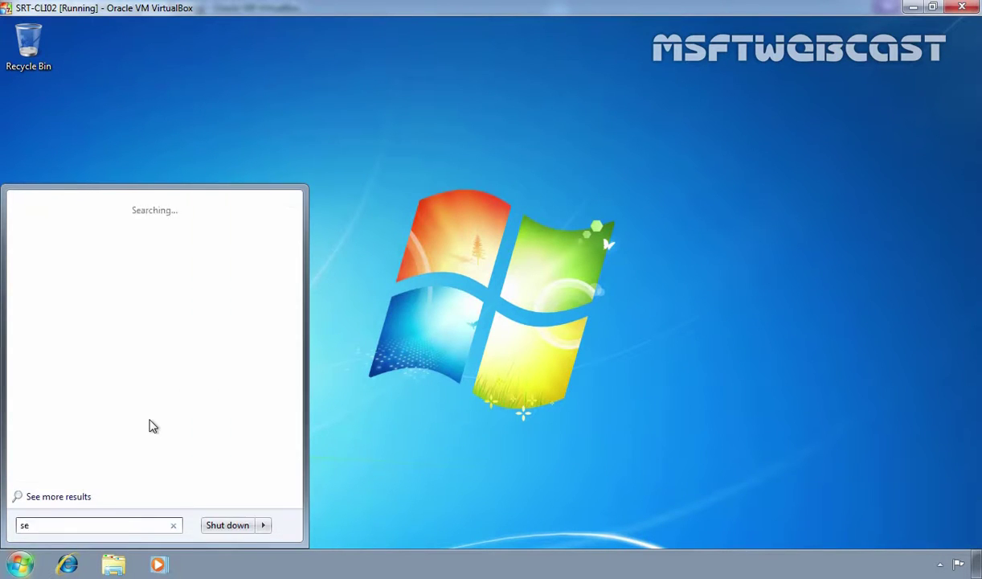
text(rvices)
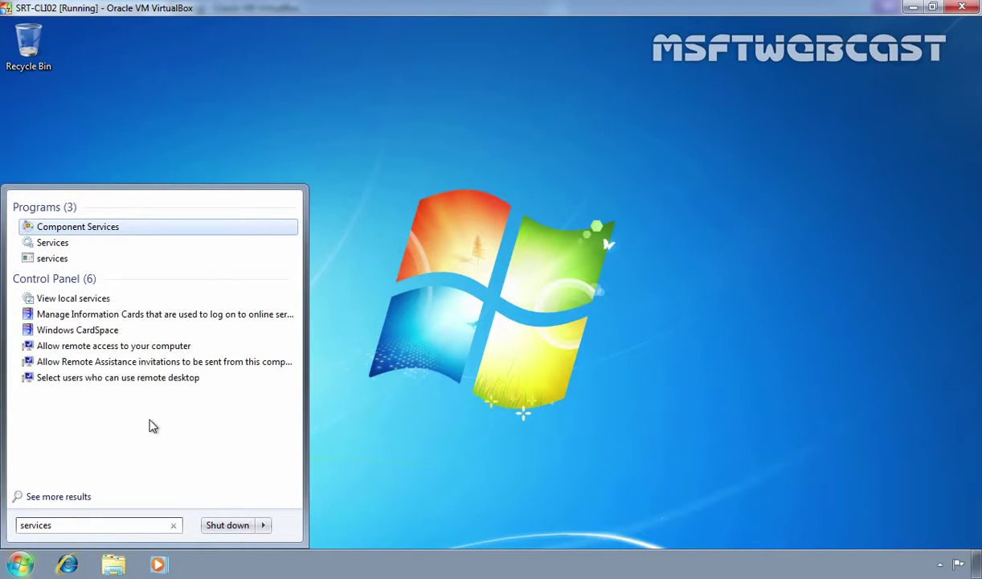
key(Down)
key(Return)
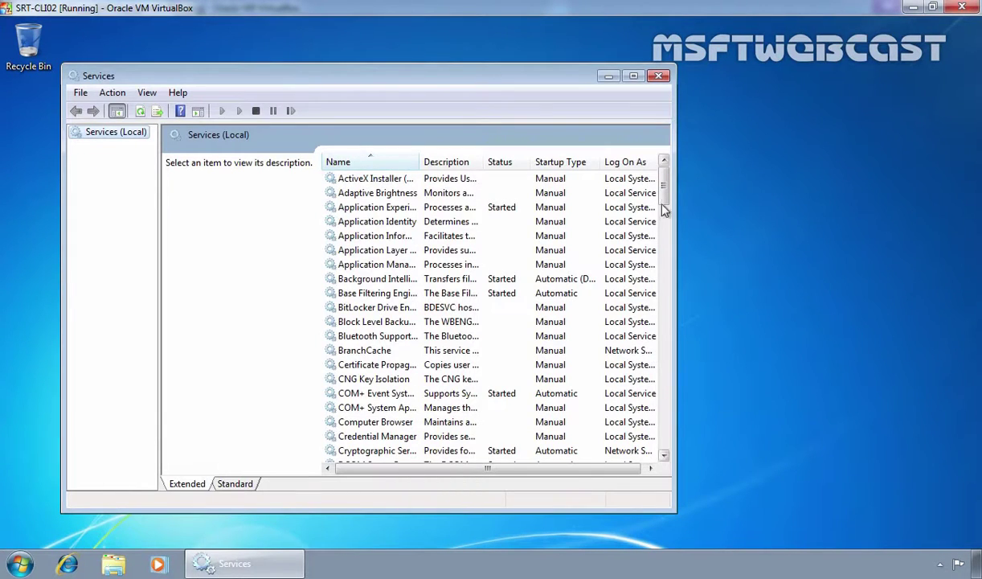
drag(663, 193, 677, 315)
click(362, 364)
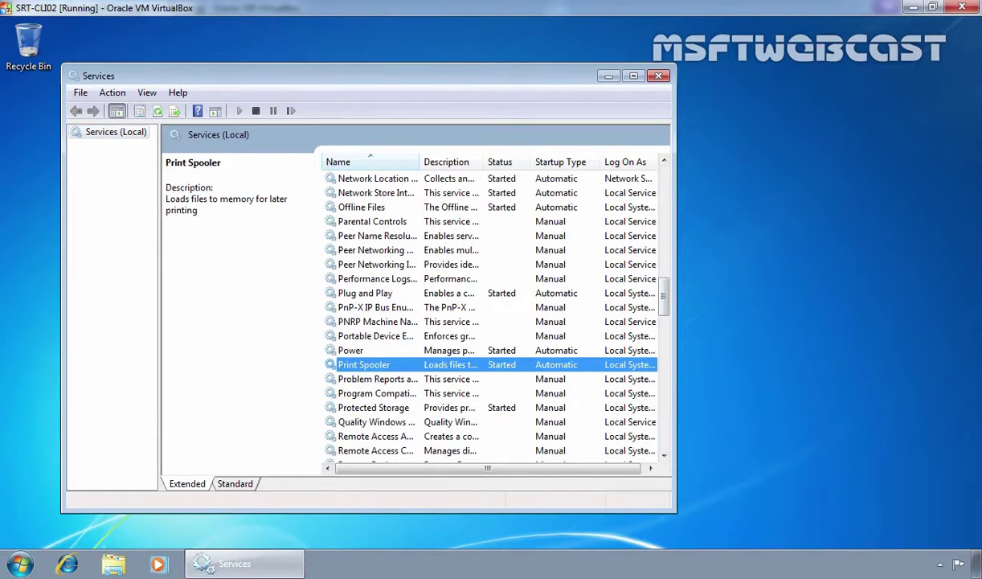
right_click(354, 369)
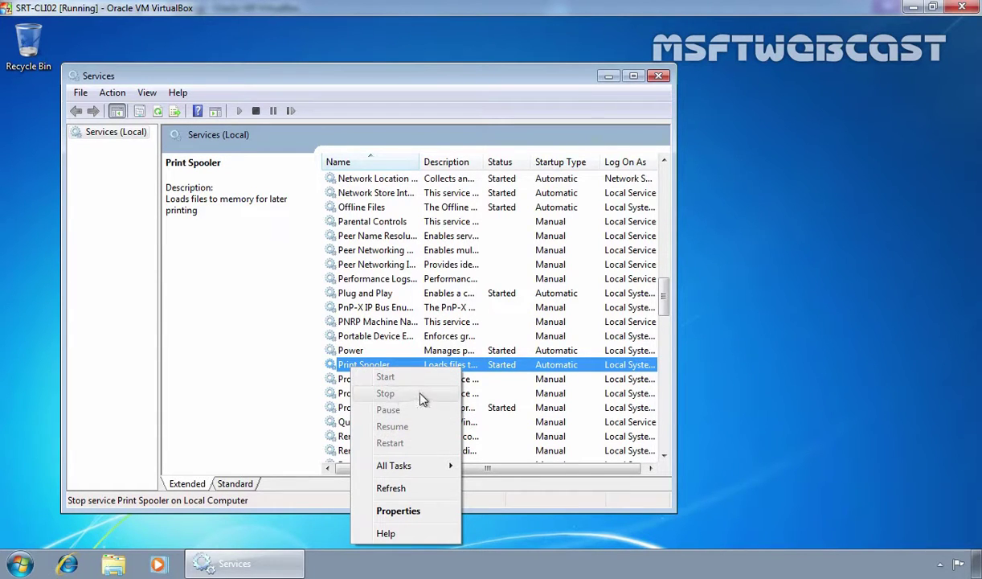
Close Services and run gpupdate /force from a Command Prompt
click(658, 76)
key(super+r)
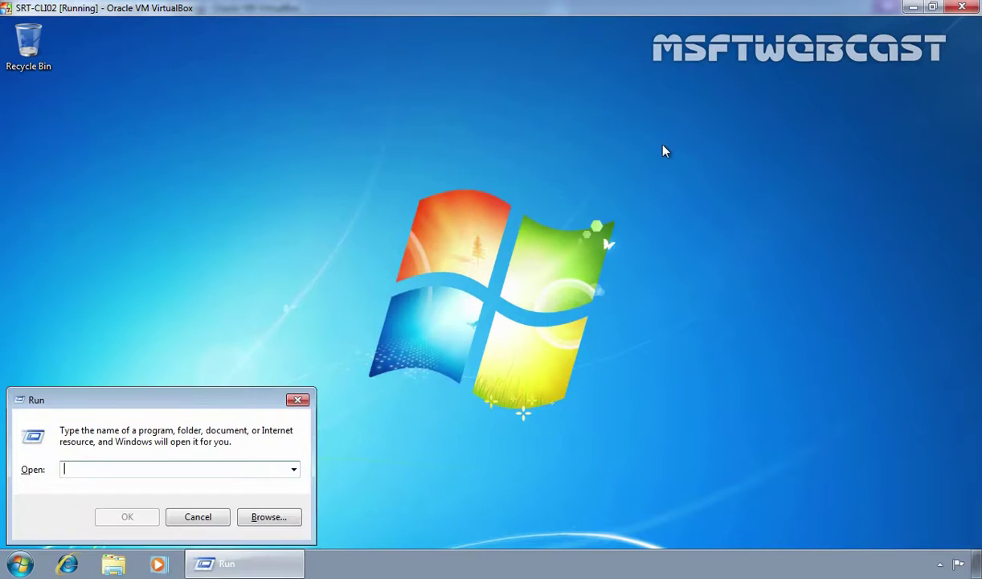
text(cmd)
key(Return)
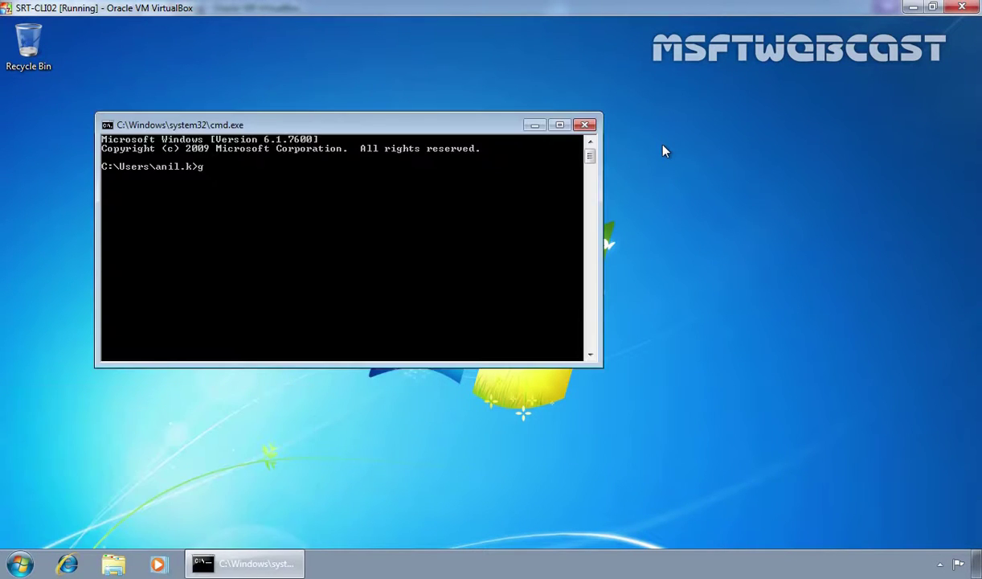
text(gpupdate /force)
key(Return)
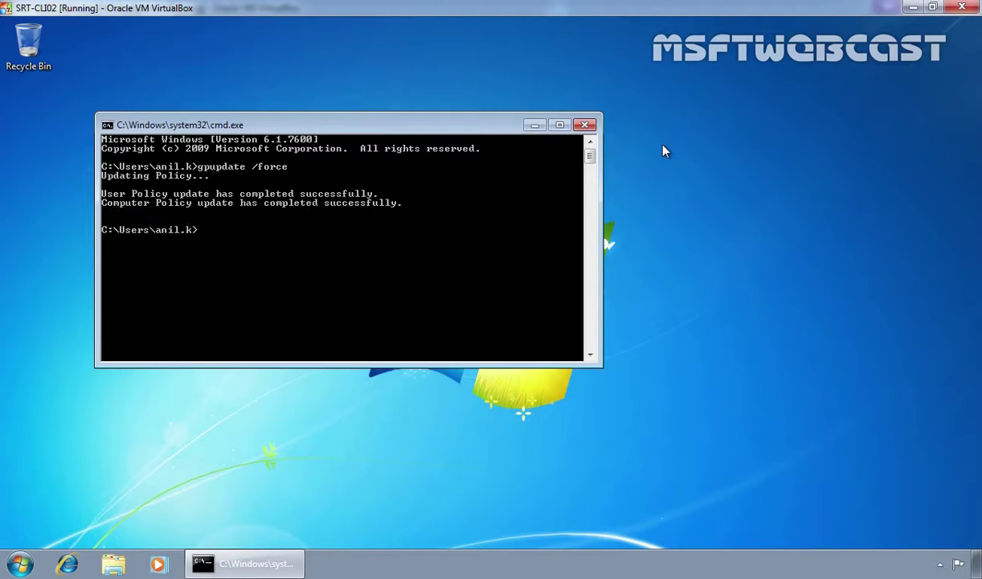
Close Command Prompt, log off, and sign back in with the account password
click(585, 125)
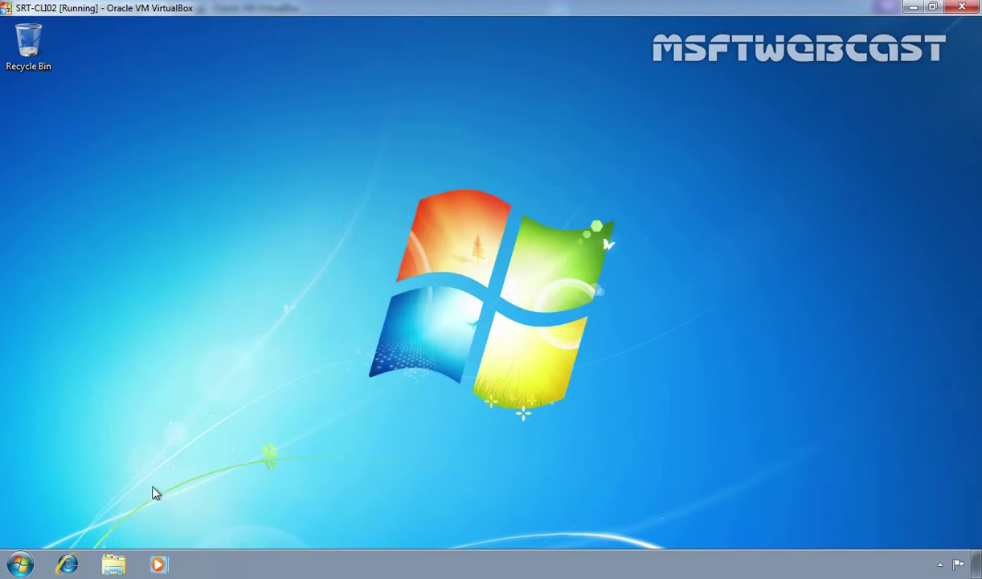
click(20, 563)
mouse_move(266, 527)
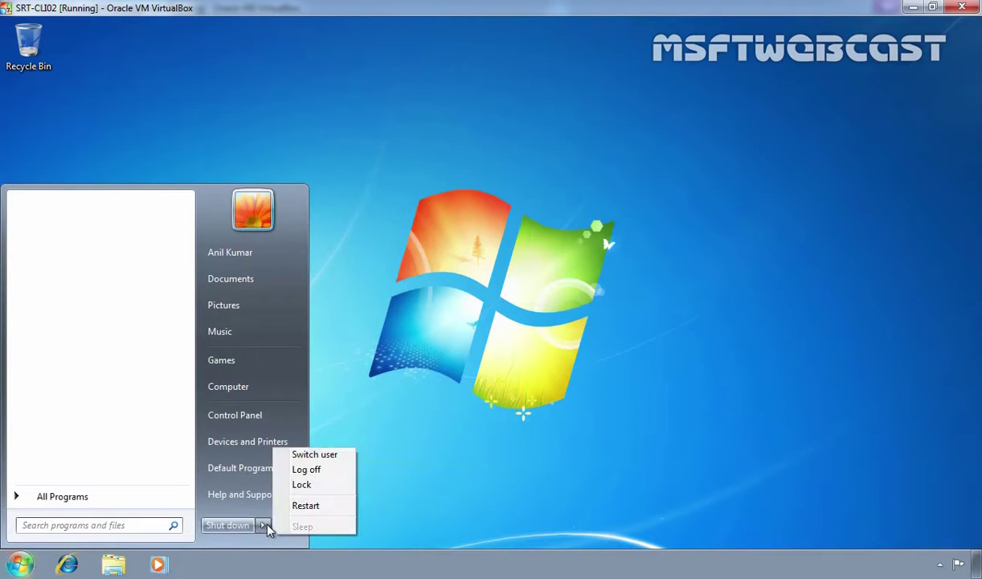
click(316, 507)
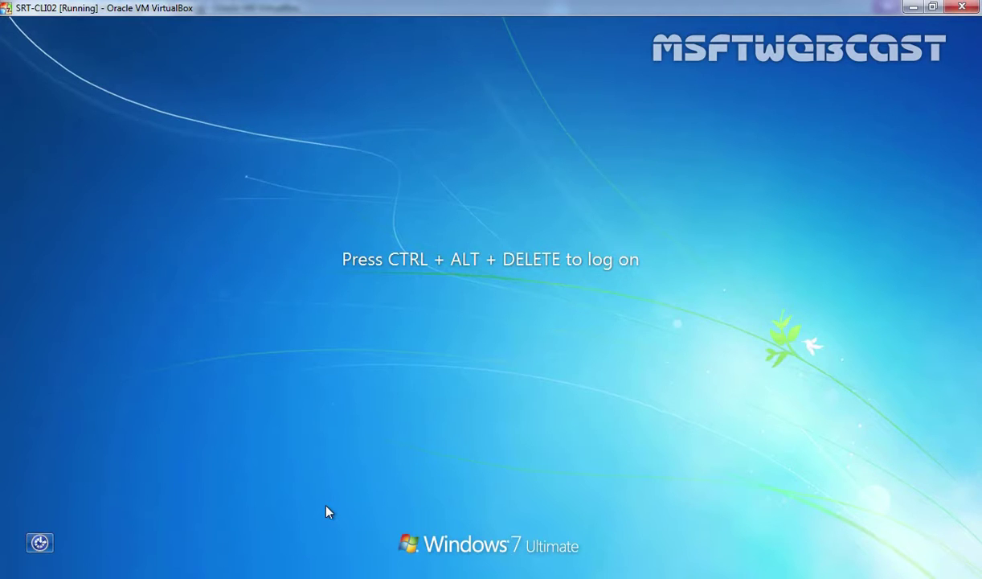
key(ctrl+alt+Delete)
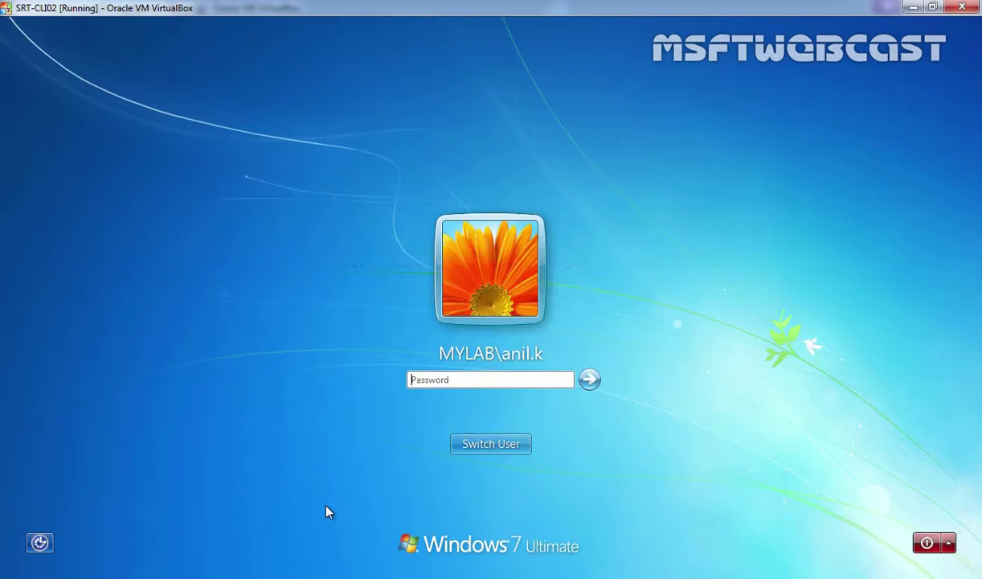
text(P@ssw0rd)
key(Return)
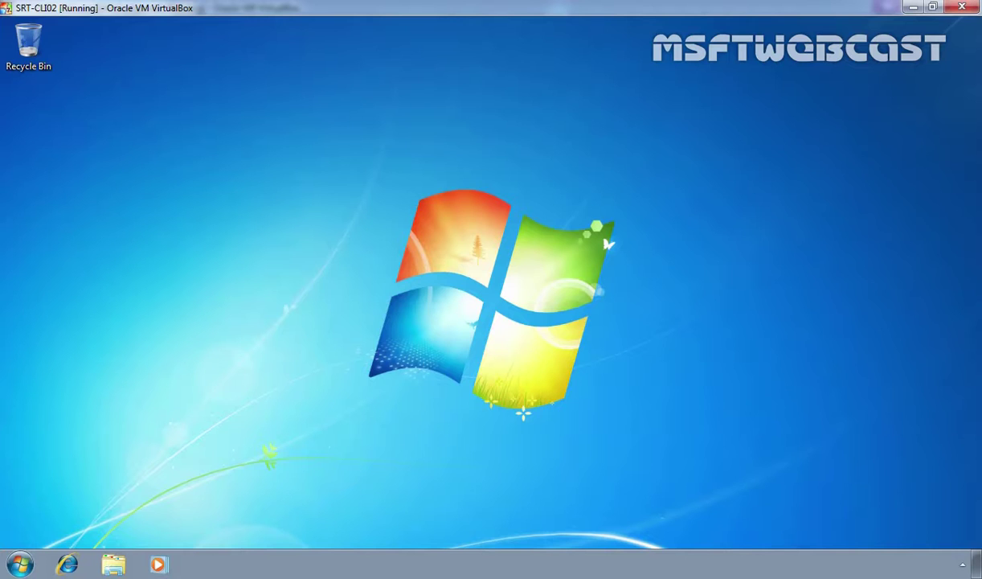
Open Services and stop the Print Spooler service as the non-admin user
click(19, 565)
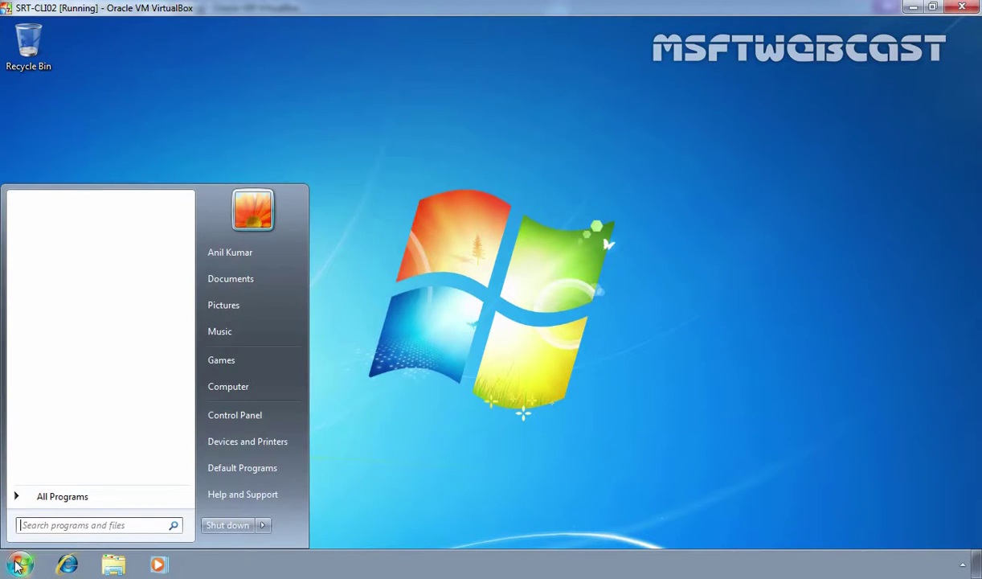
text(service)
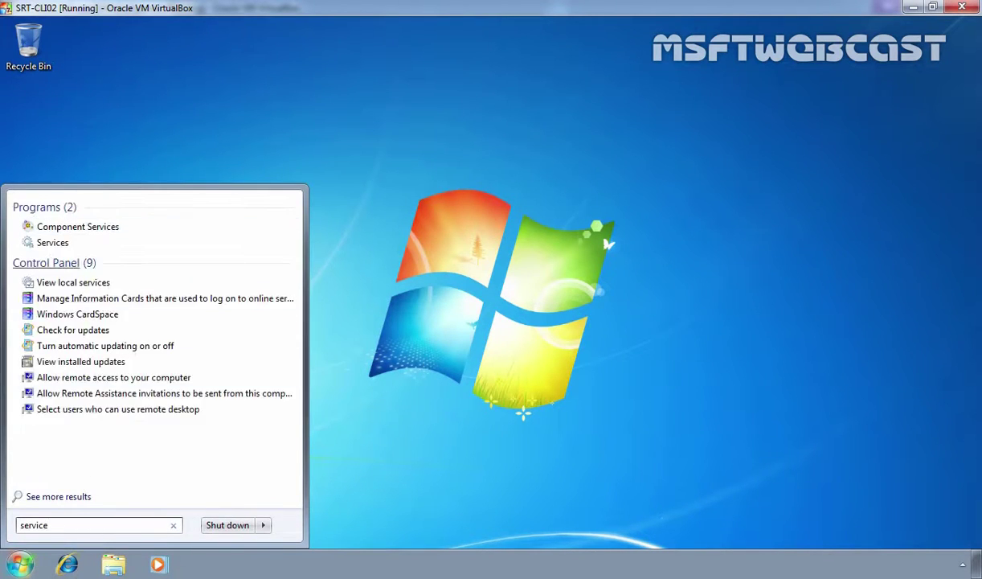
click(51, 242)
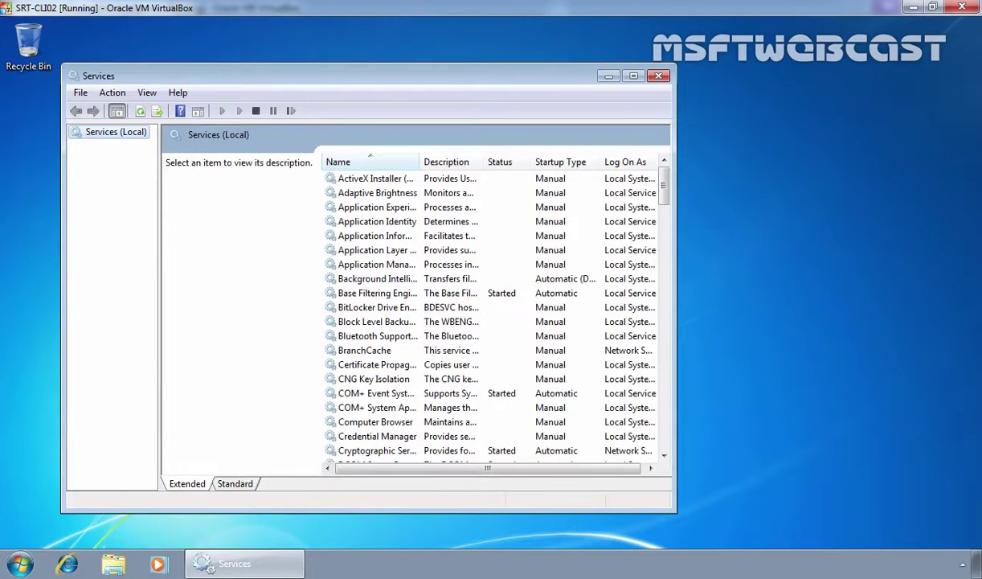
drag(664, 186, 671, 320)
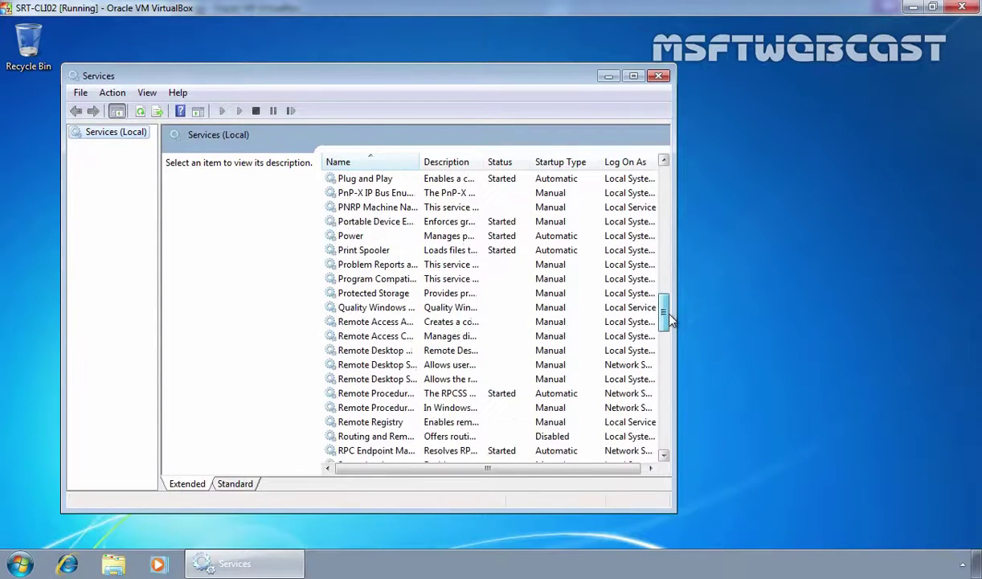
click(362, 252)
right_click(361, 254)
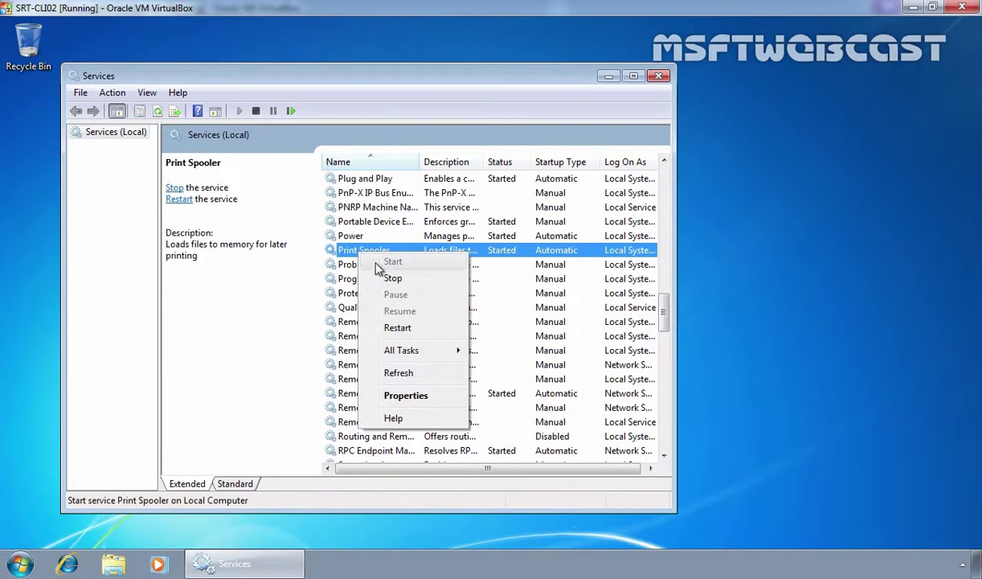
click(391, 278)
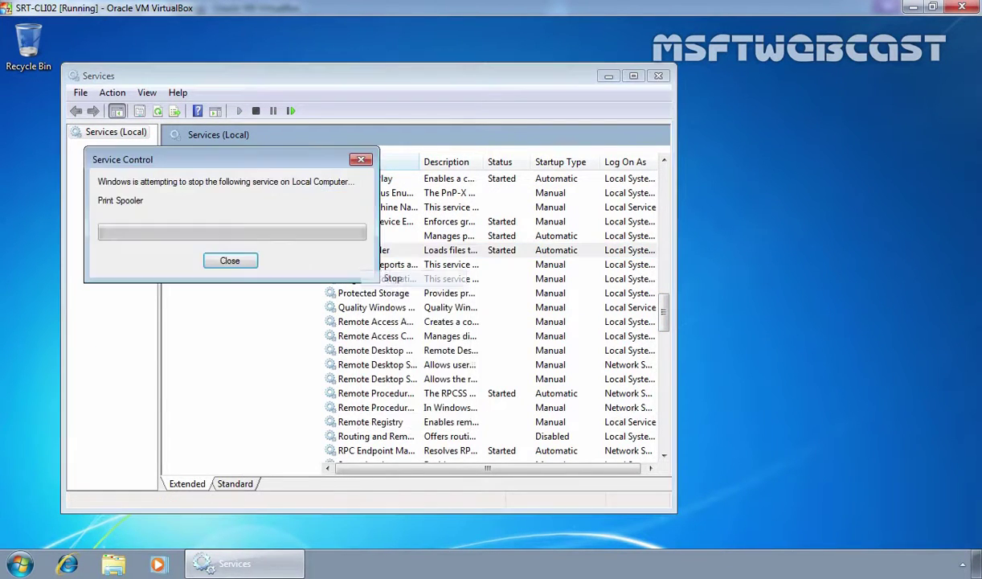
Start Print Spooler again, then restart it through All Tasks > Restart
right_click(381, 255)
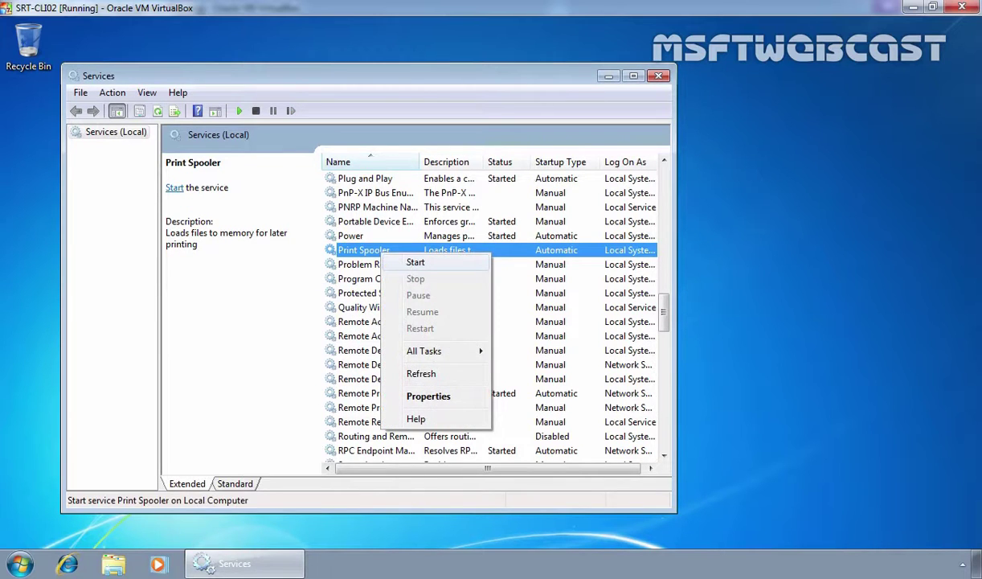
click(410, 262)
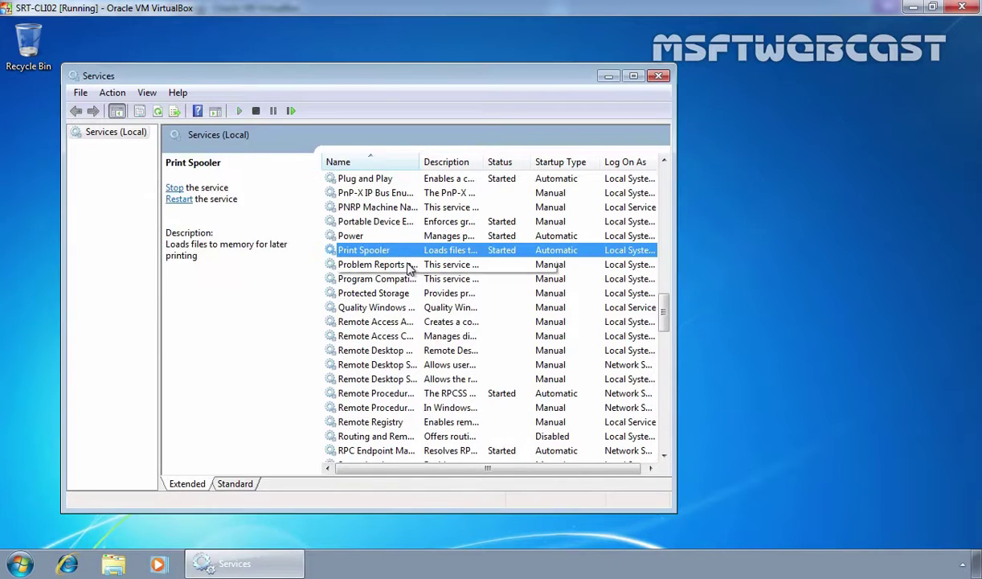
right_click(391, 252)
mouse_move(428, 354)
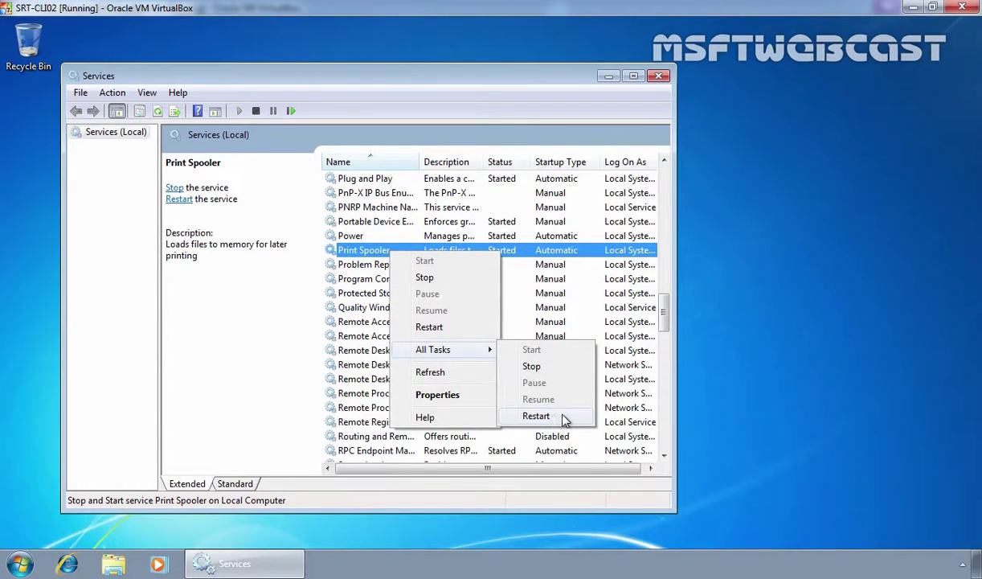
click(536, 416)
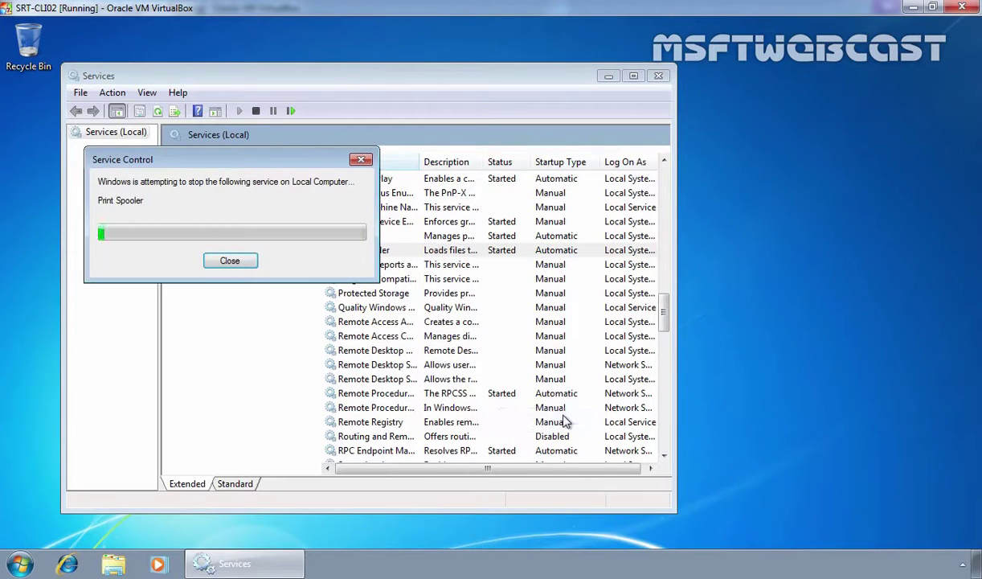